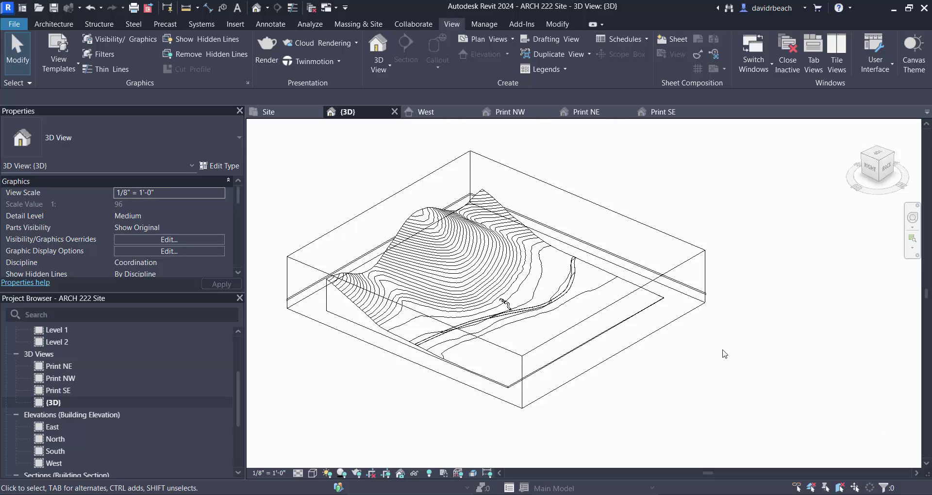
Orbit, pan and zoom the 3D site model to study the building, toposolid and road.
{"action": "left_click_drag", "start_coordinate": [711, 376], "coordinate": [551, 396]}
{"action": "scroll", "coordinate": [492, 300], "scroll_direction": "up", "scroll_amount": 8}
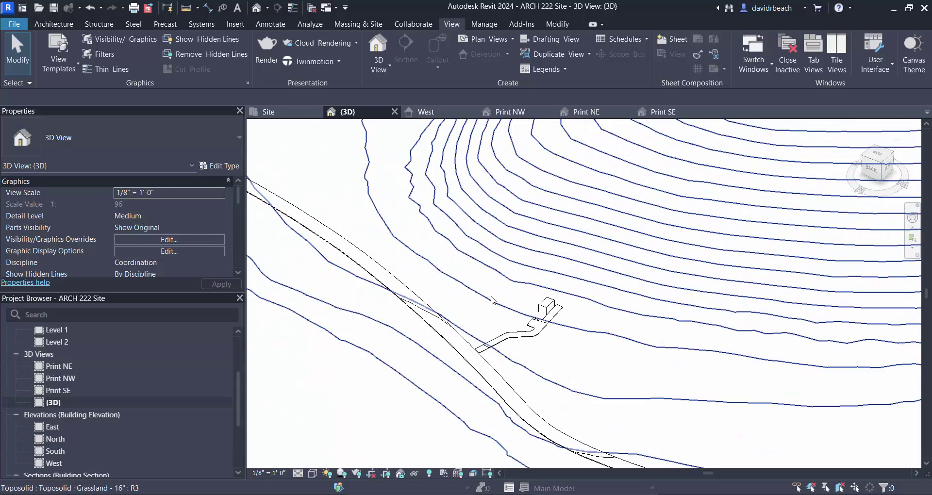
{"action": "left_click_drag", "start_coordinate": [488, 299], "coordinate": [614, 295]}
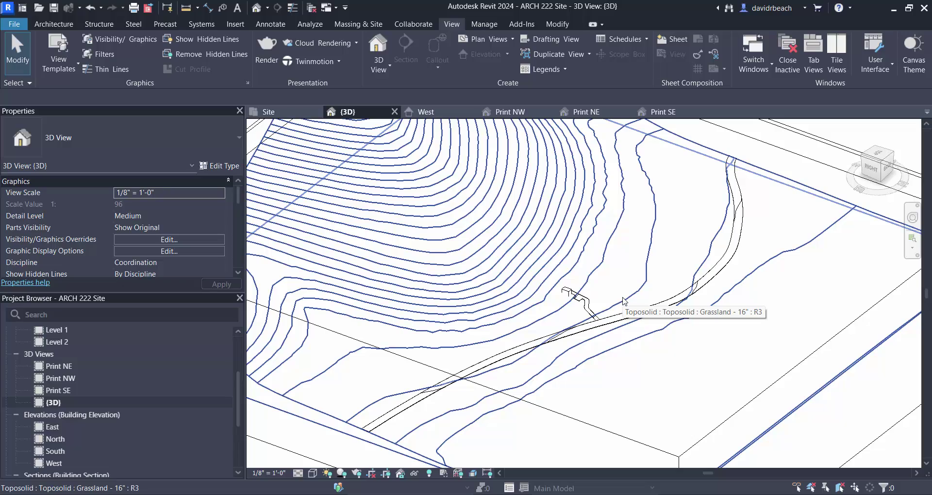
{"action": "scroll", "coordinate": [623, 301], "scroll_direction": "down", "scroll_amount": 5}
{"action": "left_click_drag", "start_coordinate": [618, 364], "coordinate": [529, 345]}
{"action": "scroll", "coordinate": [528, 342], "scroll_direction": "up", "scroll_amount": 5}
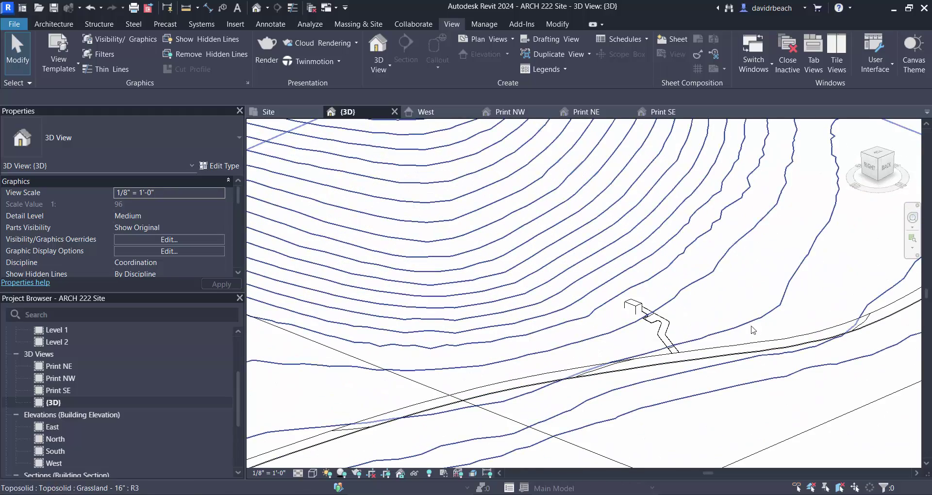
{"action": "mouse_move", "coordinate": [662, 370]}
{"action": "left_mouse_down"}
{"action": "mouse_move", "coordinate": [726, 381]}
{"action": "mouse_move", "coordinate": [684, 326]}
{"action": "mouse_move", "coordinate": [582, 360]}
{"action": "mouse_move", "coordinate": [677, 364]}
{"action": "left_mouse_up"}
{"action": "scroll", "coordinate": [634, 338], "scroll_direction": "up", "scroll_amount": 2}
{"action": "scroll", "coordinate": [610, 350], "scroll_direction": "down", "scroll_amount": 5}
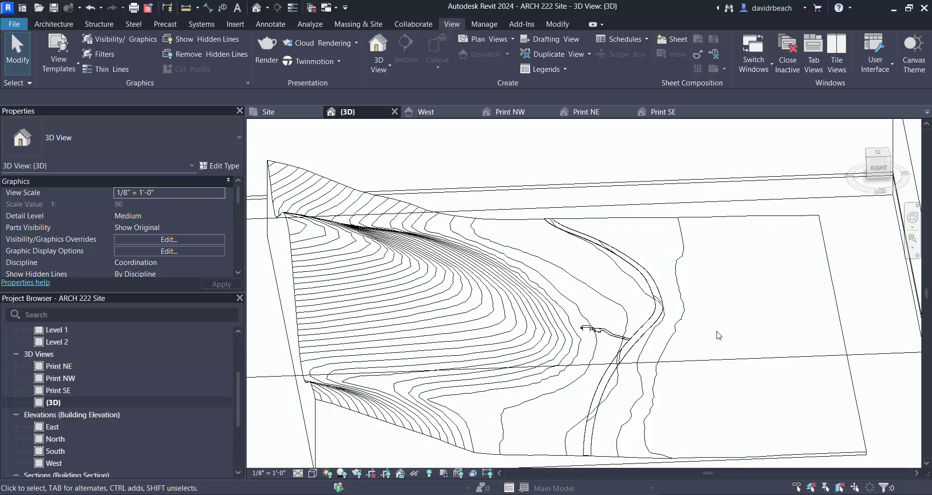
{"action": "left_click_drag", "start_coordinate": [742, 335], "coordinate": [611, 360]}
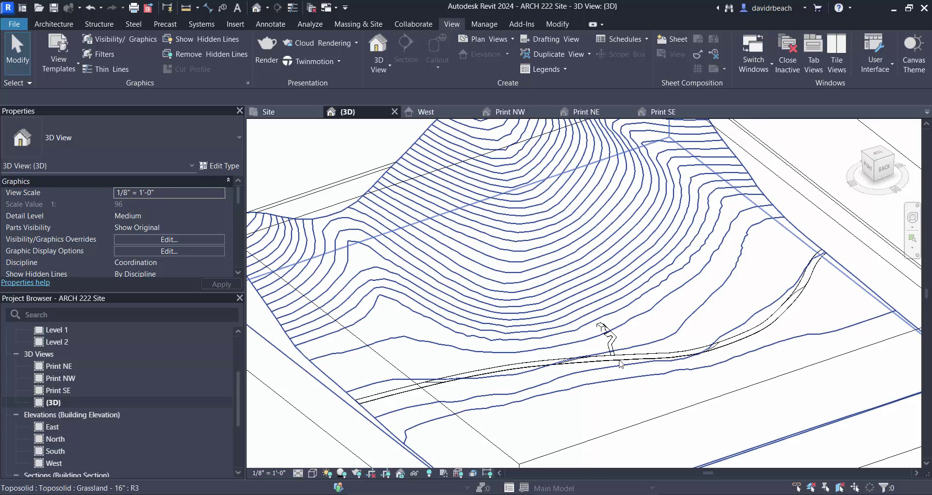
{"action": "scroll", "coordinate": [616, 362], "scroll_direction": "down", "scroll_amount": 3}
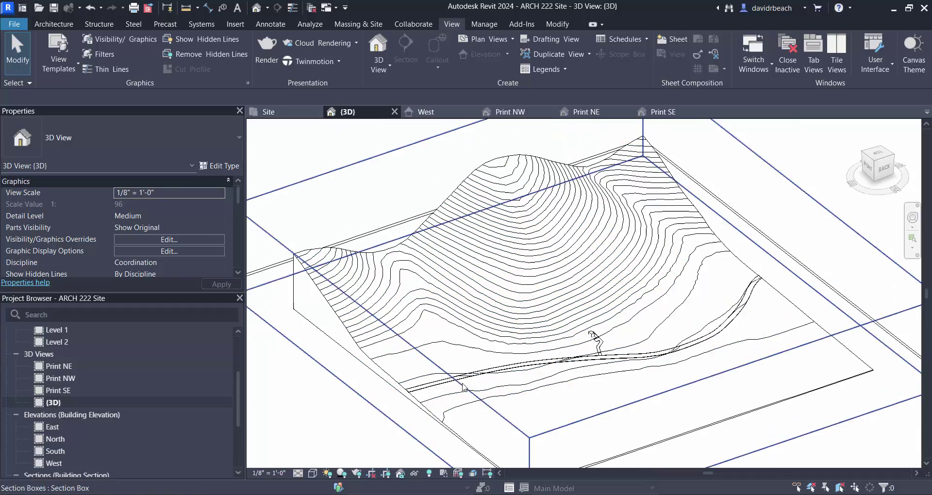
{"action": "left_click_drag", "start_coordinate": [463, 387], "coordinate": [380, 415]}
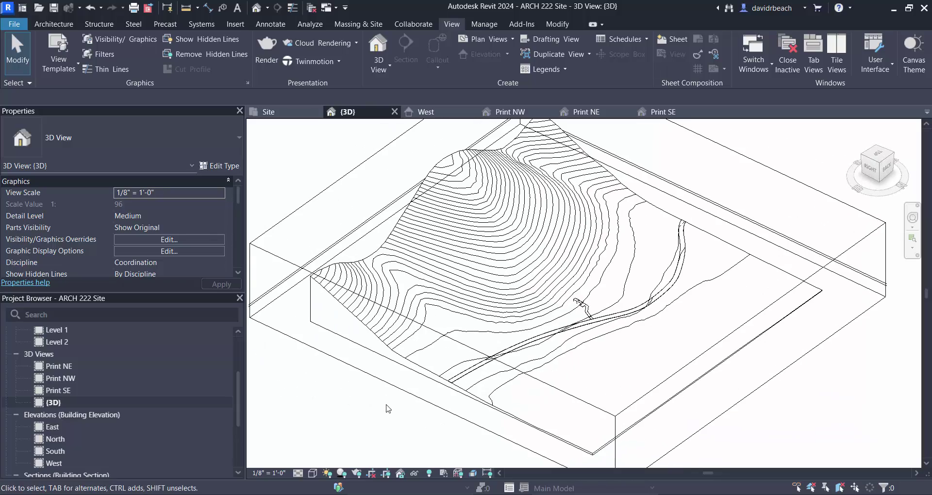
{"action": "scroll", "coordinate": [388, 409], "scroll_direction": "down", "scroll_amount": 1}
{"action": "left_click_drag", "start_coordinate": [565, 367], "coordinate": [474, 369]}
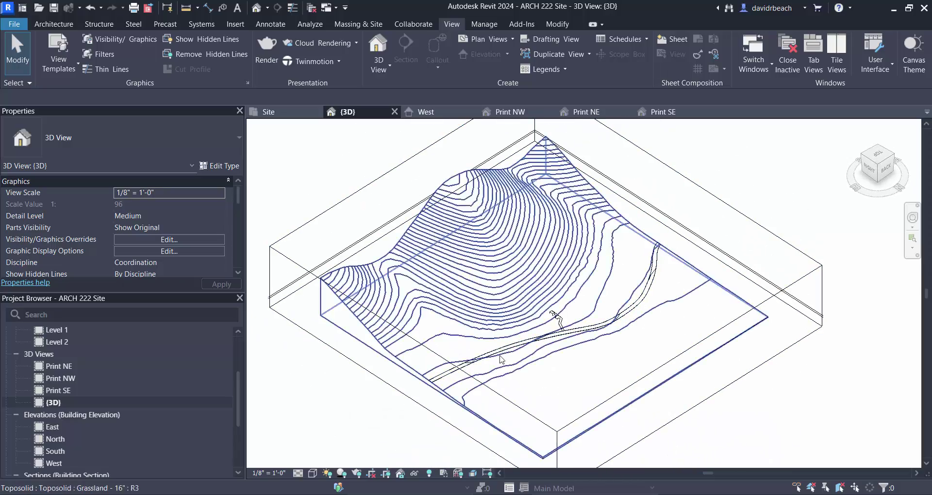
{"action": "scroll", "coordinate": [565, 325], "scroll_direction": "up", "scroll_amount": 5}
{"action": "scroll", "coordinate": [485, 291], "scroll_direction": "up", "scroll_amount": 2}
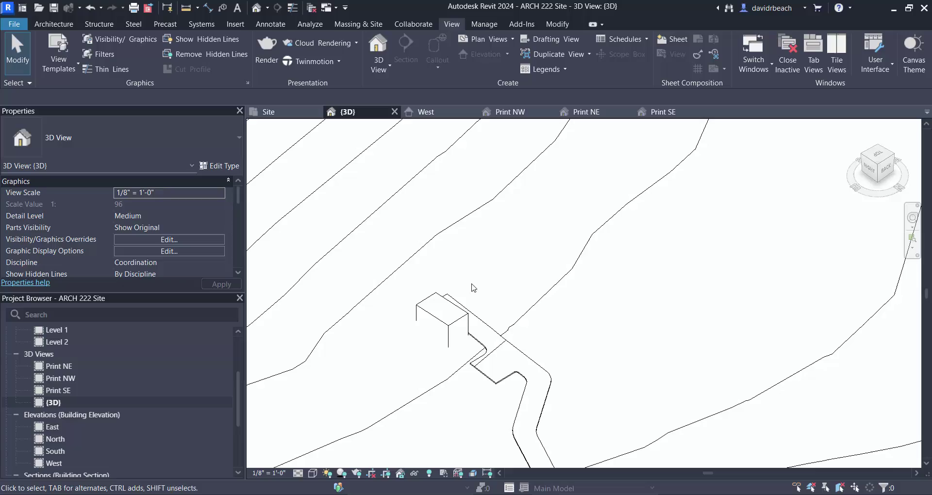
{"action": "scroll", "coordinate": [529, 324], "scroll_direction": "down", "scroll_amount": 2}
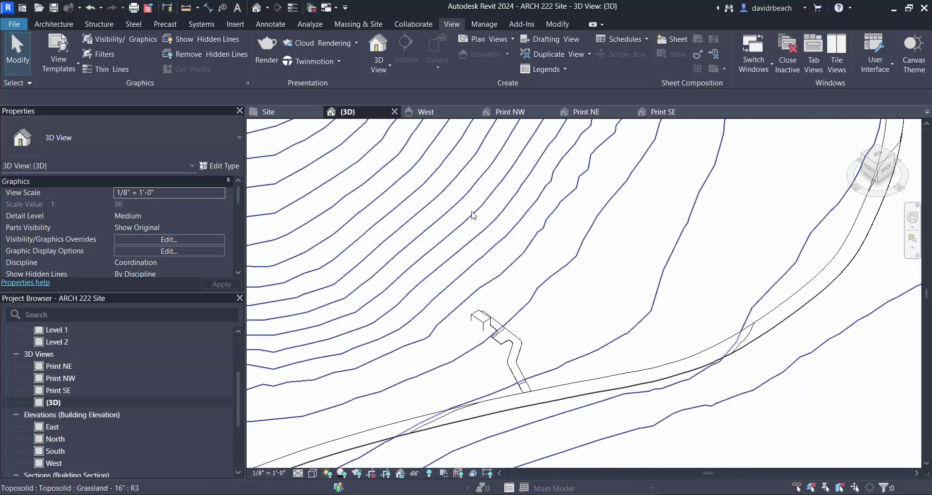
{"action": "scroll", "coordinate": [501, 255], "scroll_direction": "down", "scroll_amount": 3}
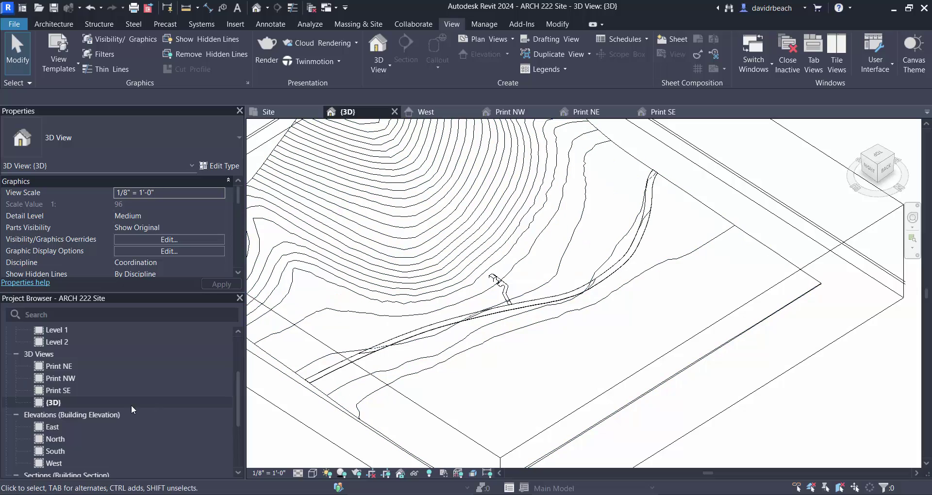
{"action": "scroll", "coordinate": [454, 391], "scroll_direction": "up", "scroll_amount": 2}
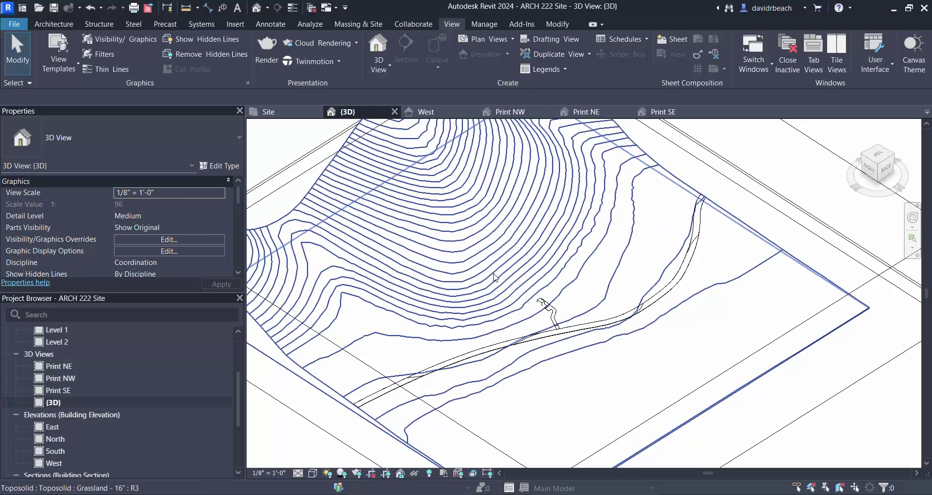
{"action": "mouse_move", "coordinate": [718, 360]}
{"action": "left_mouse_down"}
{"action": "mouse_move", "coordinate": [676, 343]}
{"action": "mouse_move", "coordinate": [679, 357]}
{"action": "mouse_move", "coordinate": [663, 377]}
{"action": "mouse_move", "coordinate": [733, 369]}
{"action": "left_mouse_up"}
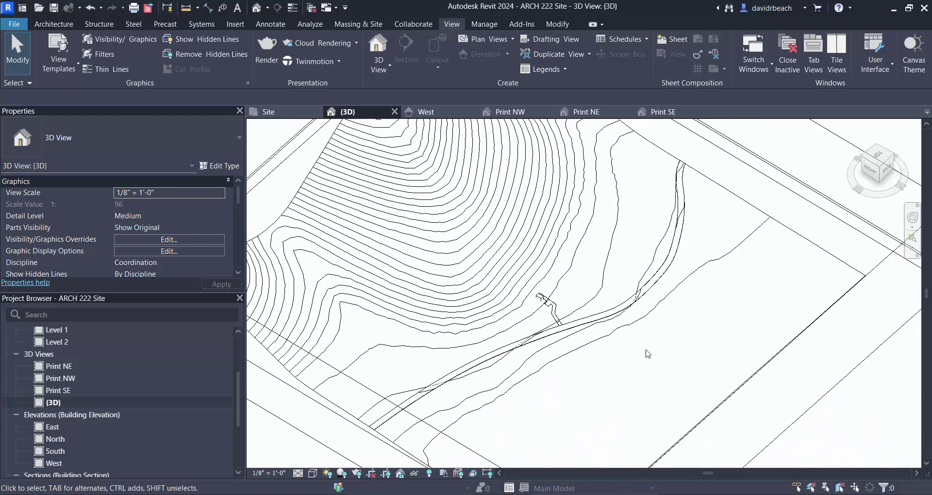
Open the Site floor plan from the Project Browser.
{"action": "left_click", "coordinate": [237, 401]}
{"action": "scroll", "coordinate": [237, 379], "scroll_direction": "up", "scroll_amount": 1}
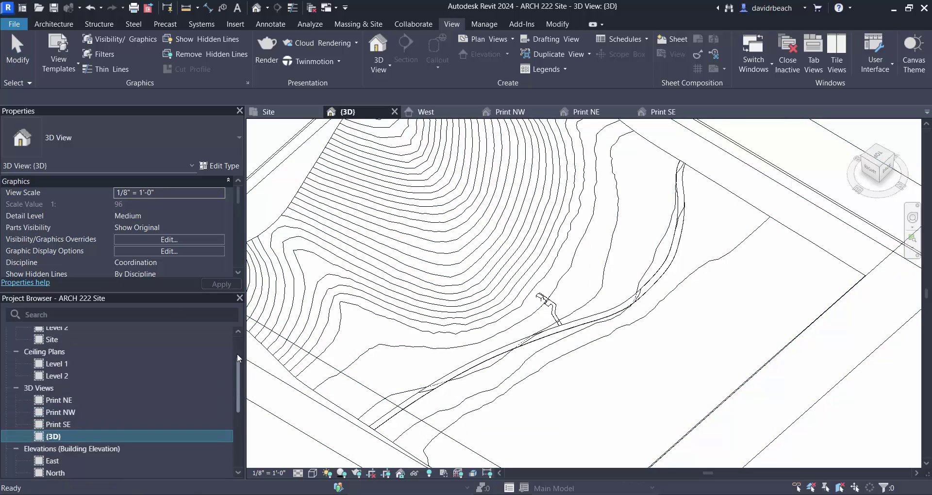
{"action": "scroll", "coordinate": [237, 358], "scroll_direction": "up", "scroll_amount": 2}
{"action": "double_click", "coordinate": [48, 381]}
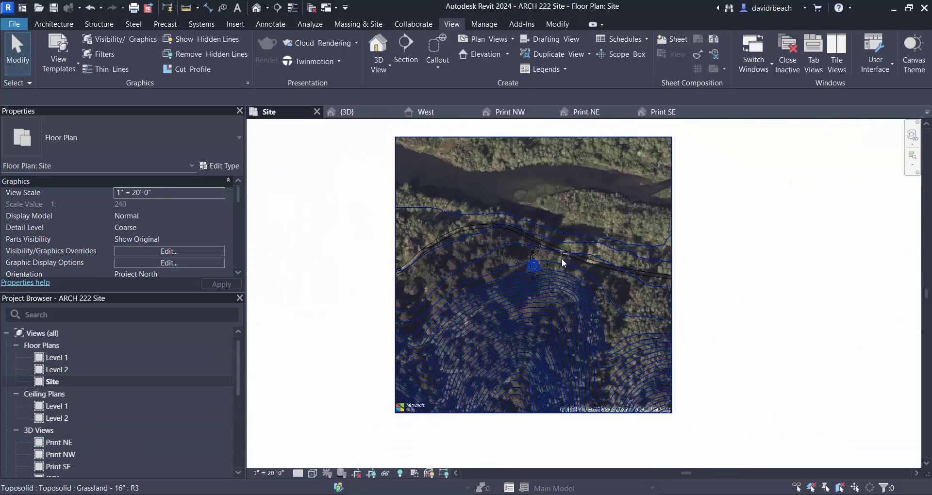
{"action": "scroll", "coordinate": [561, 260], "scroll_direction": "up", "scroll_amount": 8}
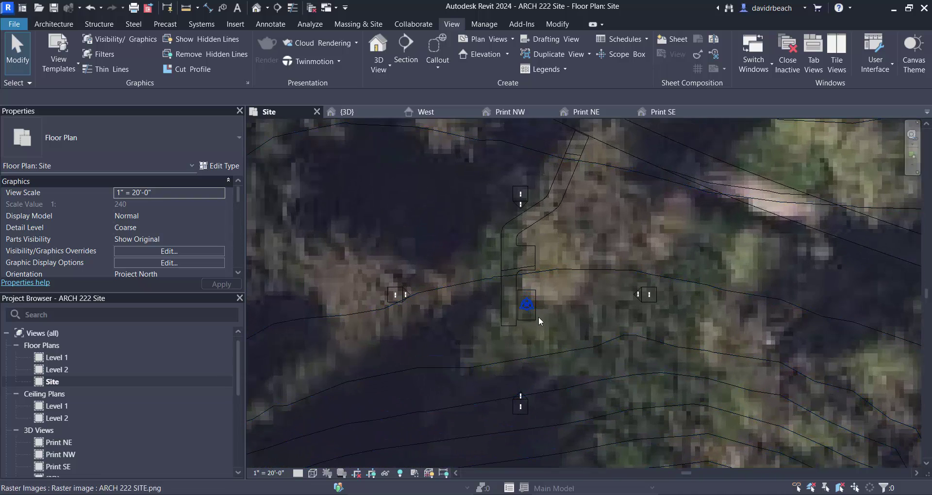
Place a camera on the Site plan by setting an eye point and a target, creating 3D View 1.
{"action": "left_click", "coordinate": [268, 8]}
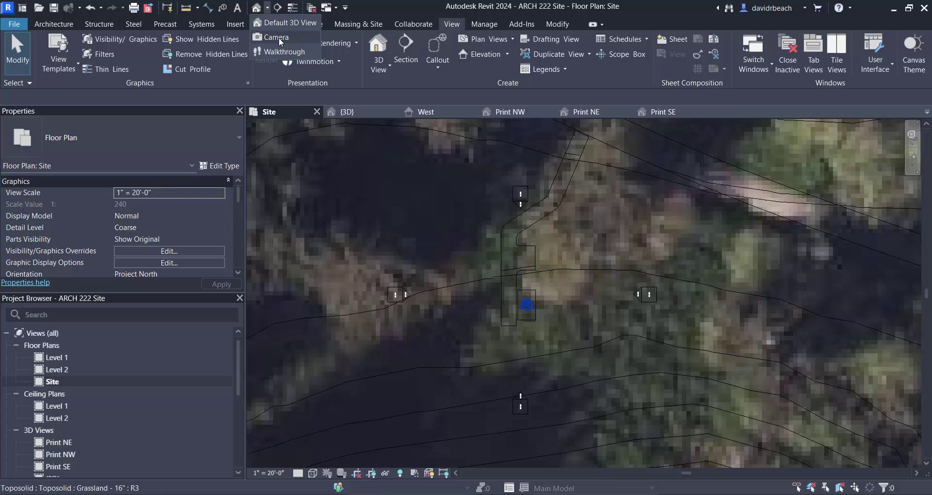
{"action": "left_click", "coordinate": [277, 37]}
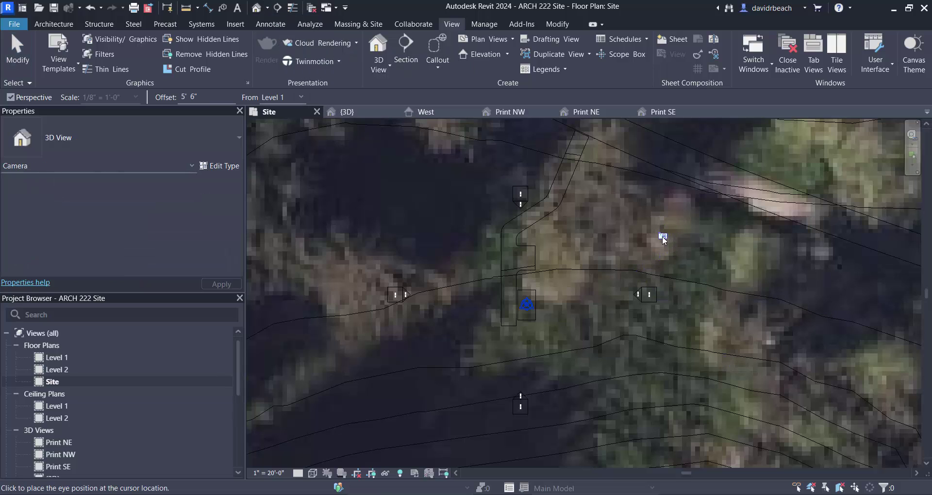
{"action": "scroll", "coordinate": [636, 251], "scroll_direction": "down", "scroll_amount": 6}
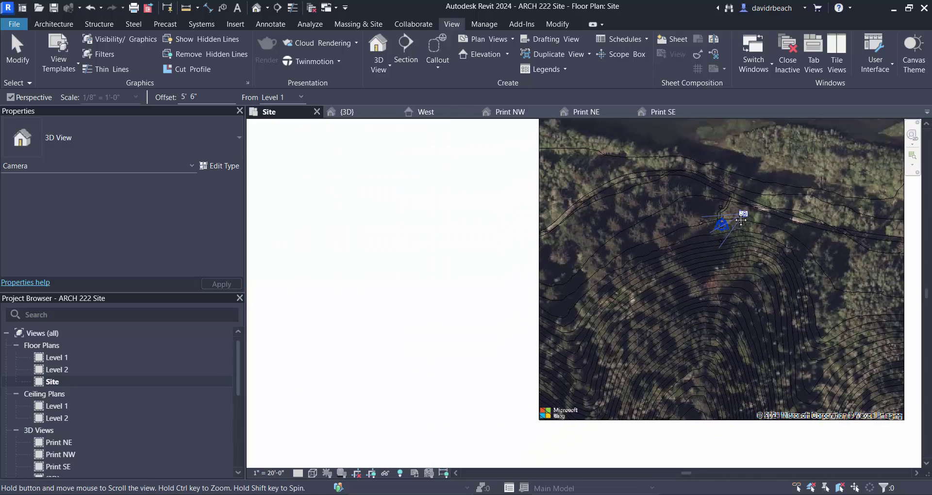
{"action": "left_click", "coordinate": [741, 218]}
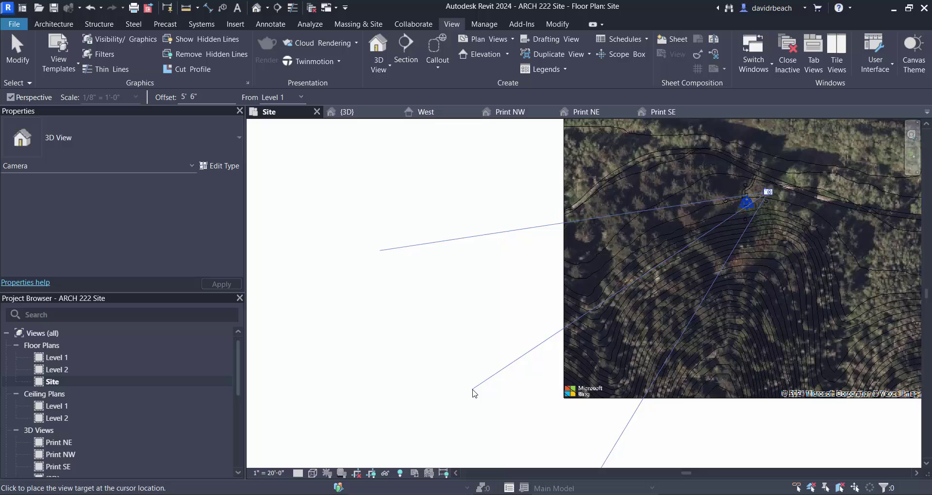
{"action": "left_click", "coordinate": [475, 392]}
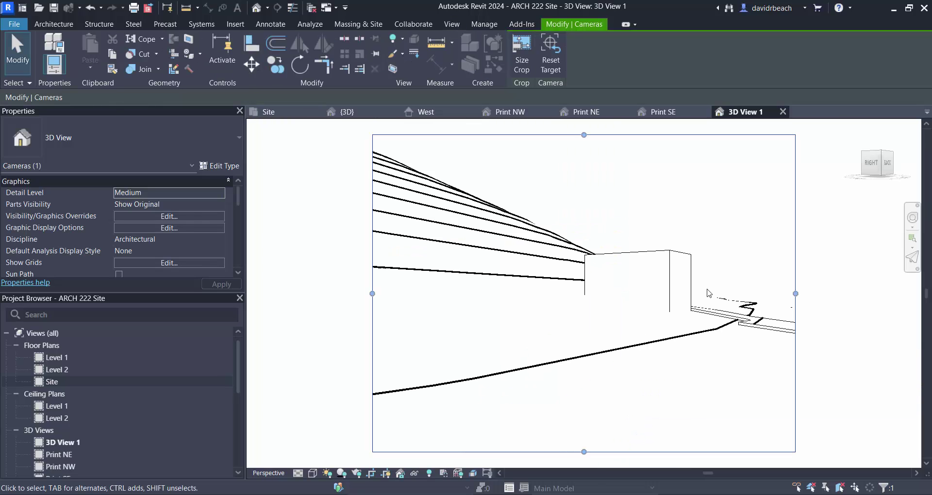
Drag 3D View 1's crop edges up, left, down and right for a wide shot of building, hillside and road.
{"action": "scroll", "coordinate": [782, 316], "scroll_direction": "down", "scroll_amount": 2}
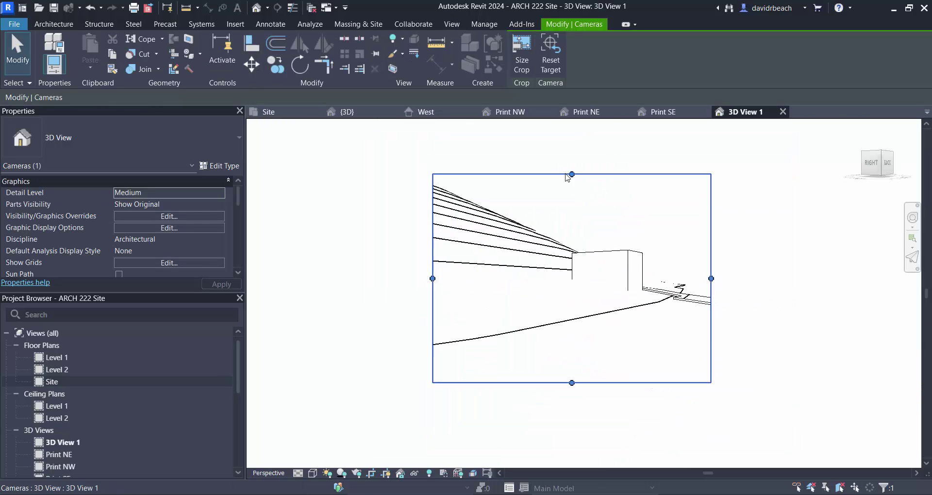
{"action": "left_click_drag", "start_coordinate": [571, 174], "coordinate": [573, 154]}
{"action": "left_click_drag", "start_coordinate": [433, 269], "coordinate": [376, 269]}
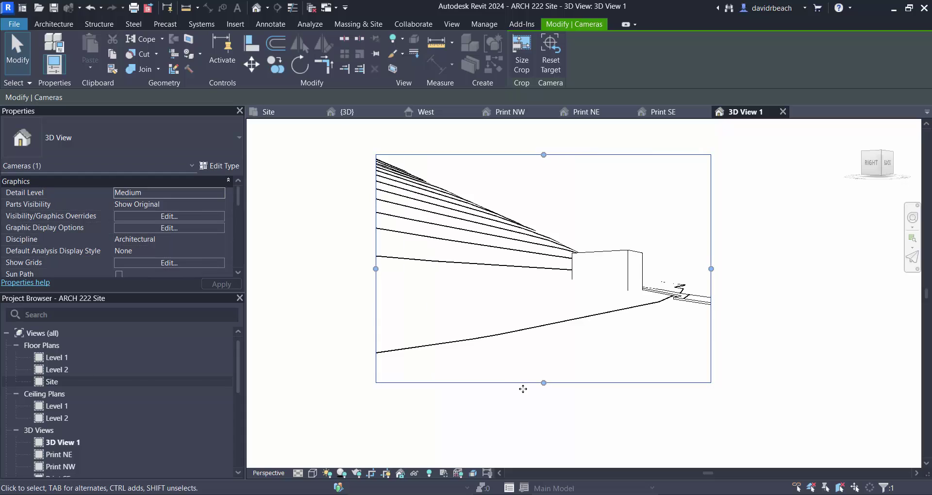
{"action": "left_click_drag", "start_coordinate": [543, 383], "coordinate": [544, 371]}
{"action": "left_click_drag", "start_coordinate": [711, 269], "coordinate": [812, 262]}
{"action": "scroll", "coordinate": [433, 280], "scroll_direction": "down", "scroll_amount": 1}
{"action": "left_click_drag", "start_coordinate": [332, 280], "coordinate": [413, 281]}
{"action": "left_click_drag", "start_coordinate": [700, 270], "coordinate": [729, 270]}
{"action": "scroll", "coordinate": [660, 267], "scroll_direction": "up", "scroll_amount": 1}
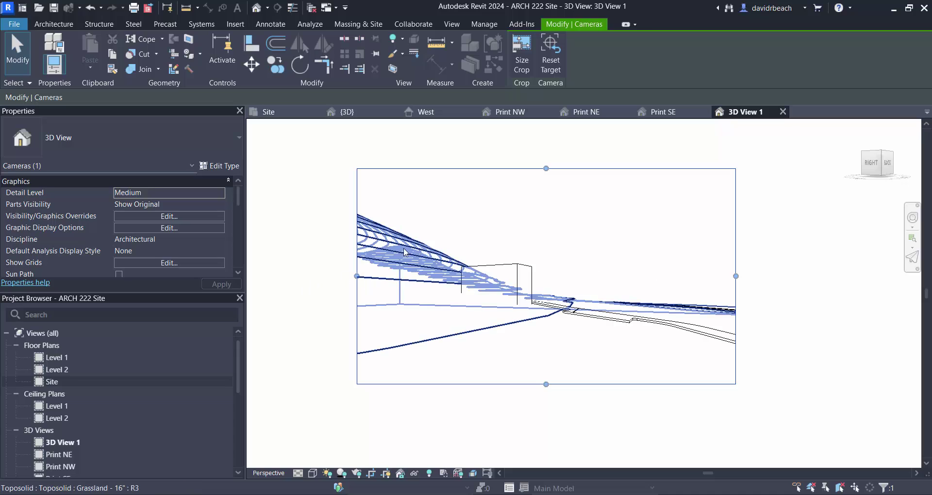
{"action": "scroll", "coordinate": [326, 332], "scroll_direction": "up", "scroll_amount": 1}
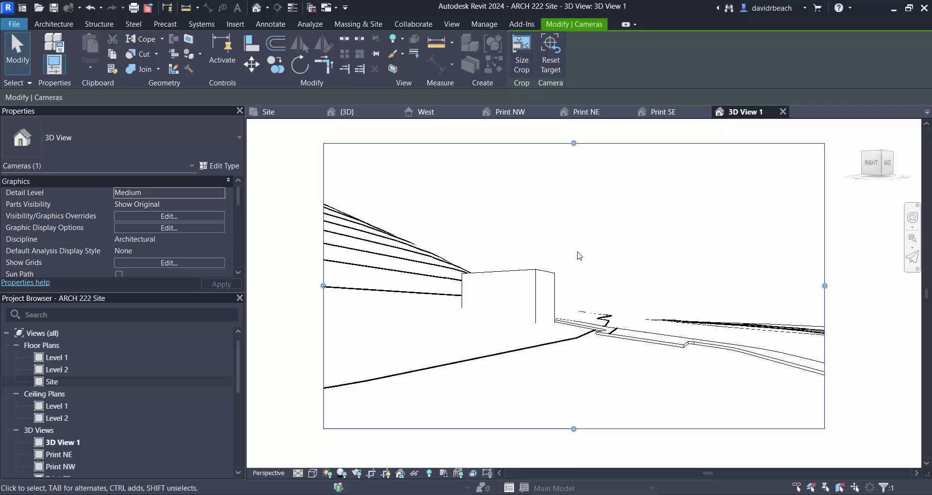
{"action": "scroll", "coordinate": [621, 253], "scroll_direction": "up", "scroll_amount": 2}
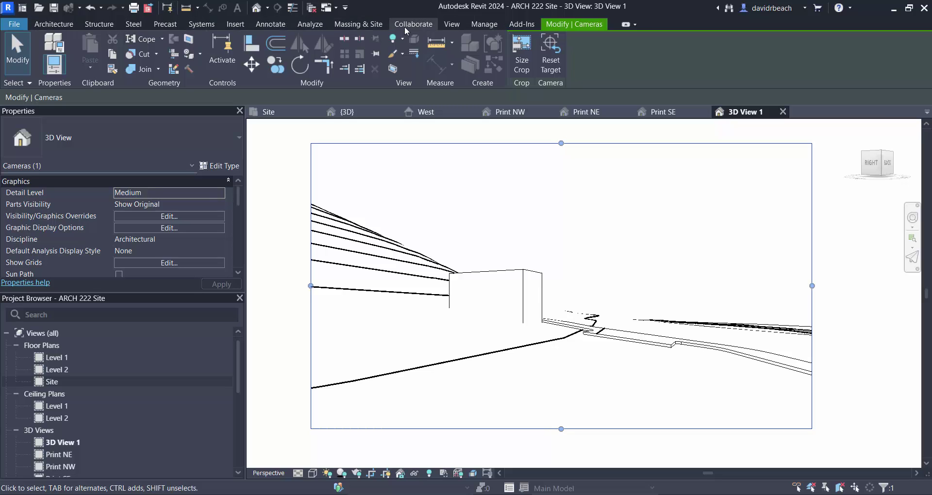
Render 3D View 1 at Medium quality and Printer 150 DPI resolution.
{"action": "left_click", "coordinate": [454, 25]}
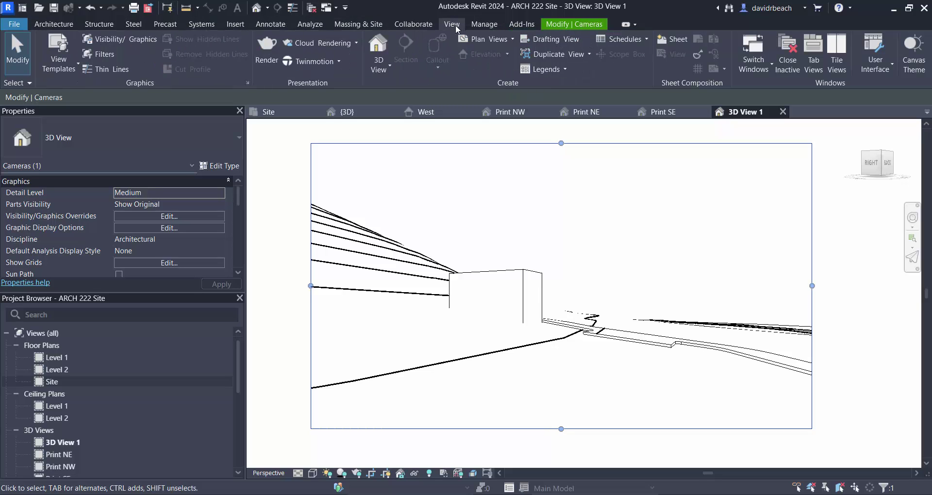
{"action": "left_click", "coordinate": [267, 46]}
{"action": "left_click_drag", "start_coordinate": [104, 78], "coordinate": [152, 77]}
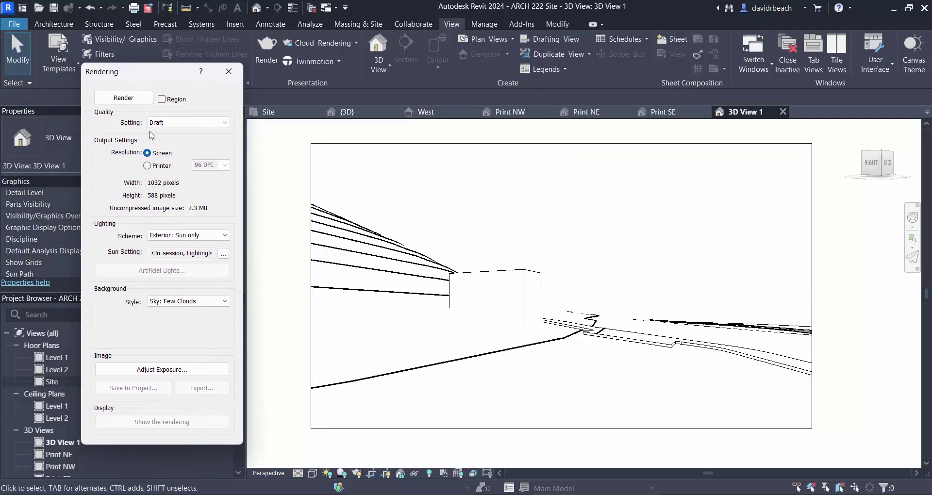
{"action": "left_click", "coordinate": [179, 123]}
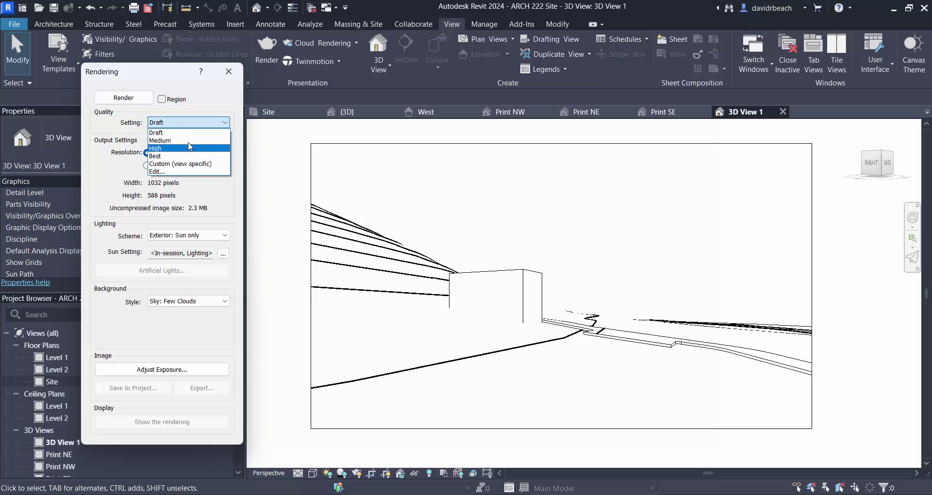
{"action": "left_click", "coordinate": [190, 140]}
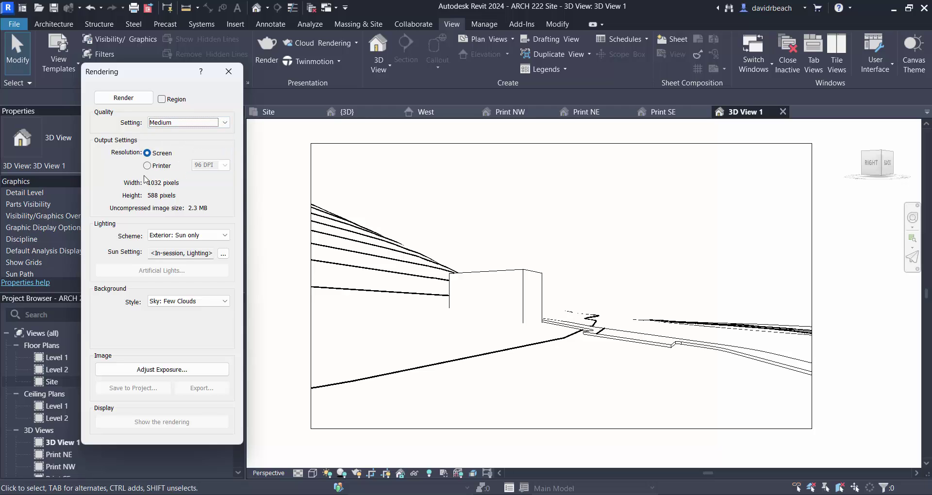
{"action": "left_click", "coordinate": [149, 166]}
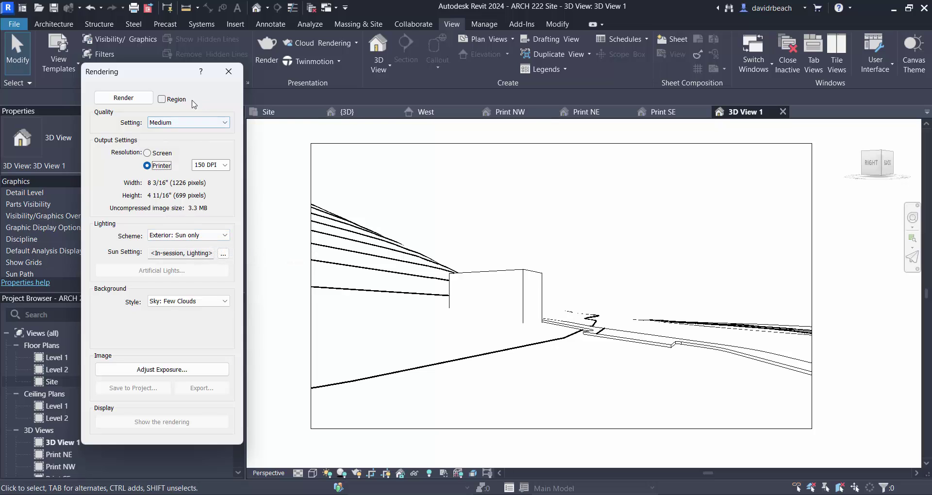
{"action": "left_click", "coordinate": [123, 97]}
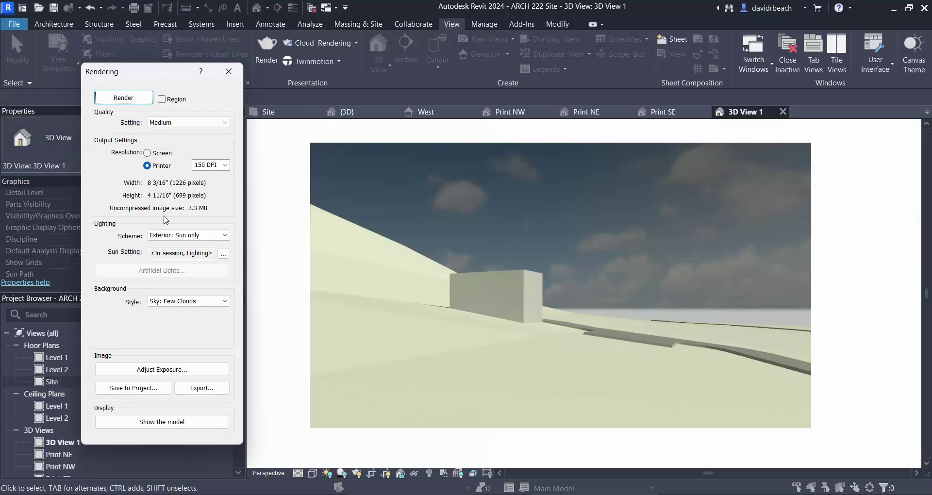
Export the render to the Desktop as JPEG 'arch 222 ai site image idea'.
{"action": "left_click", "coordinate": [200, 388]}
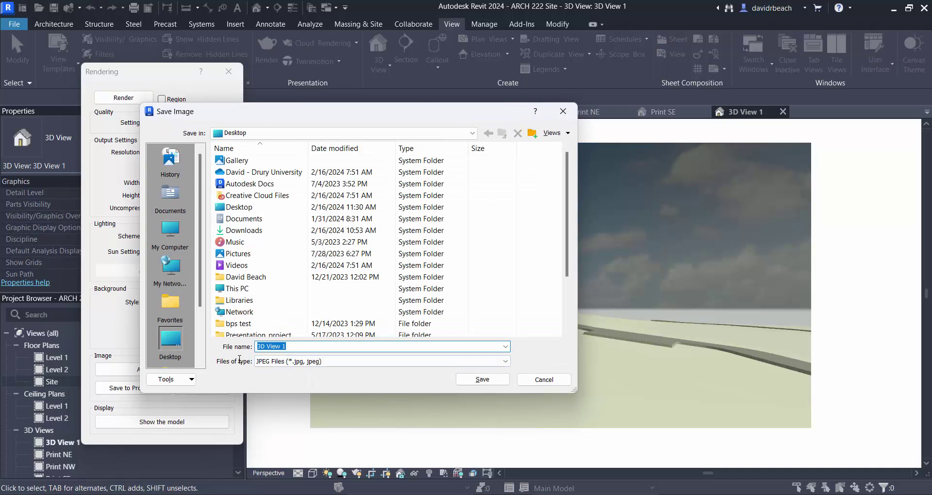
{"action": "type", "text": "arch 222 "}
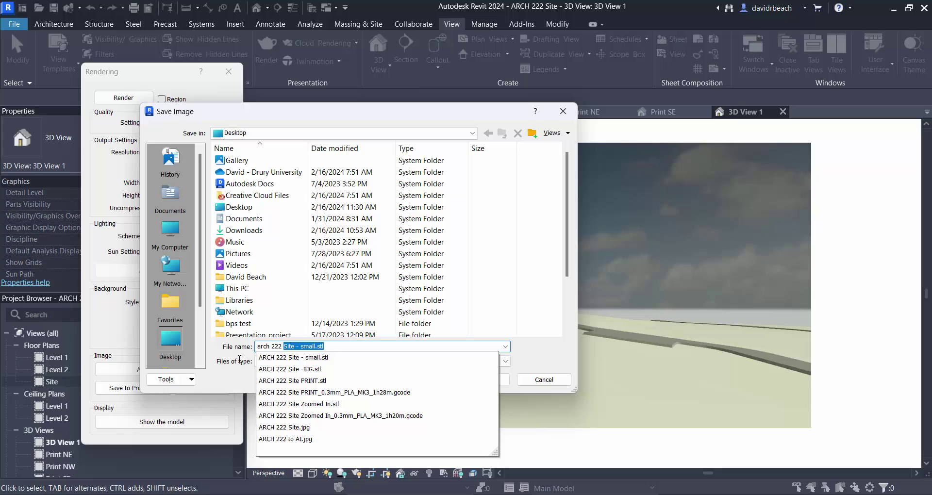
{"action": "type", "text": "a"}
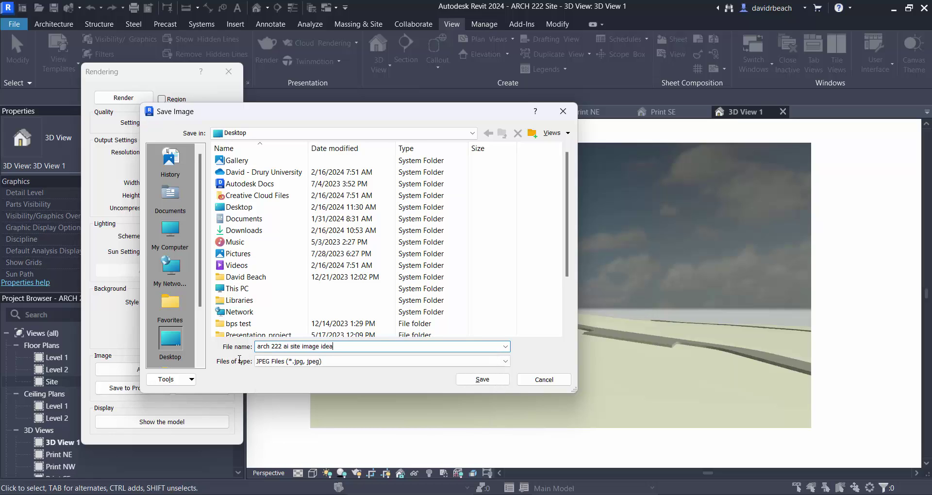
{"action": "type", "text": "i site image idea"}
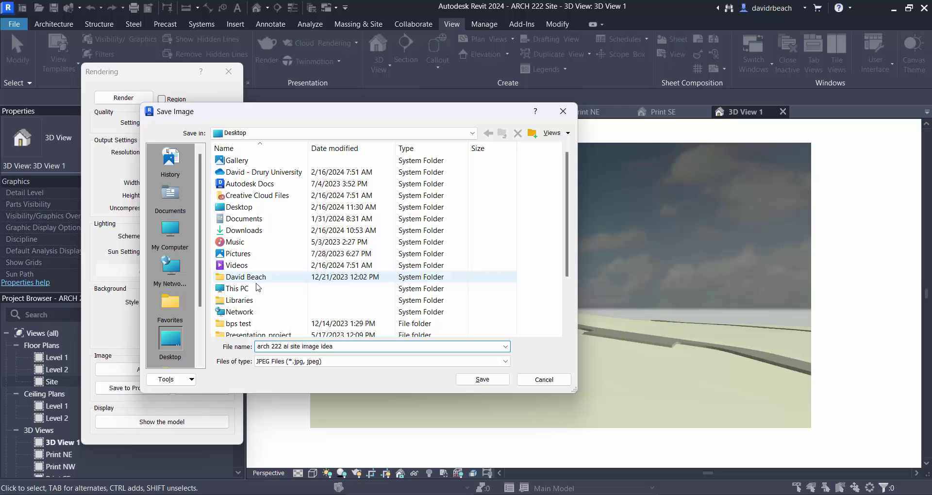
{"action": "left_click", "coordinate": [478, 383]}
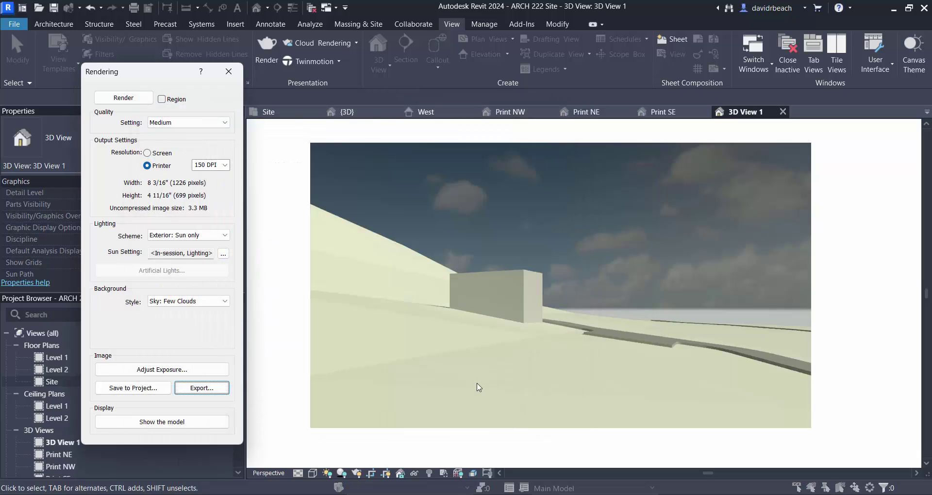
Switch to PromeAI in the browser and find the Sketch Rendering card among Image Generation tools.
{"action": "left_click", "coordinate": [444, 459]}
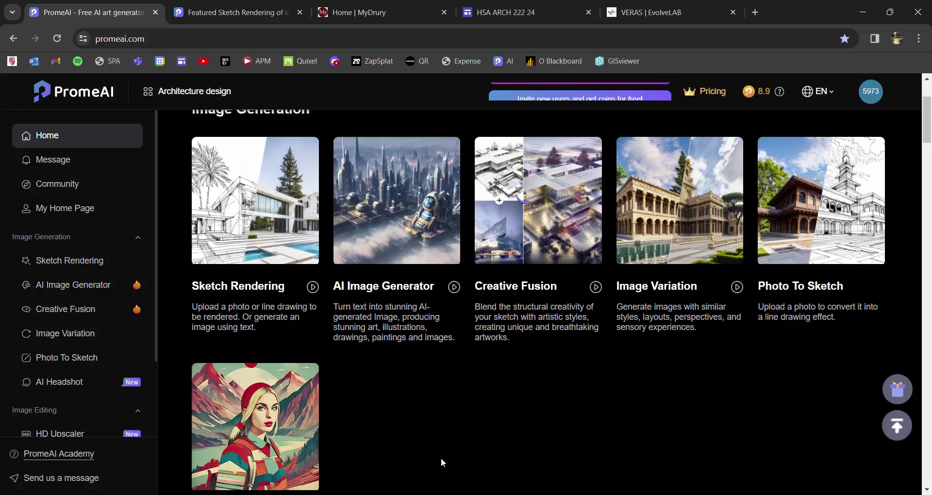
{"action": "scroll", "coordinate": [529, 435], "scroll_direction": "up", "scroll_amount": 3}
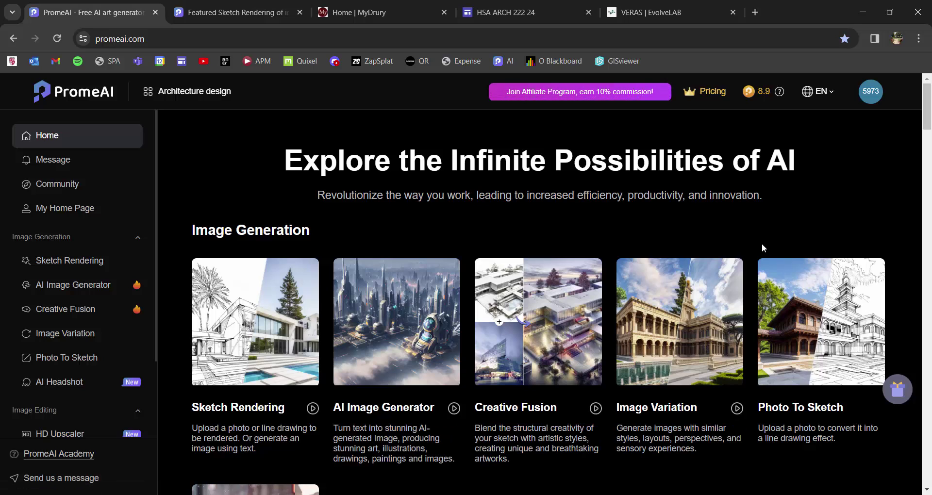
{"action": "scroll", "coordinate": [767, 248], "scroll_direction": "down", "scroll_amount": 1}
{"action": "scroll", "coordinate": [782, 404], "scroll_direction": "down", "scroll_amount": 1}
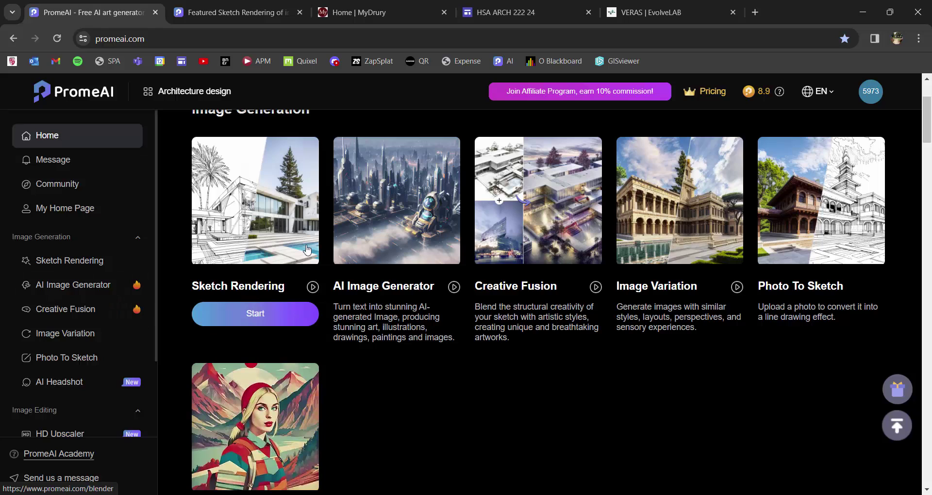
{"action": "mouse_move", "coordinate": [188, 273]}
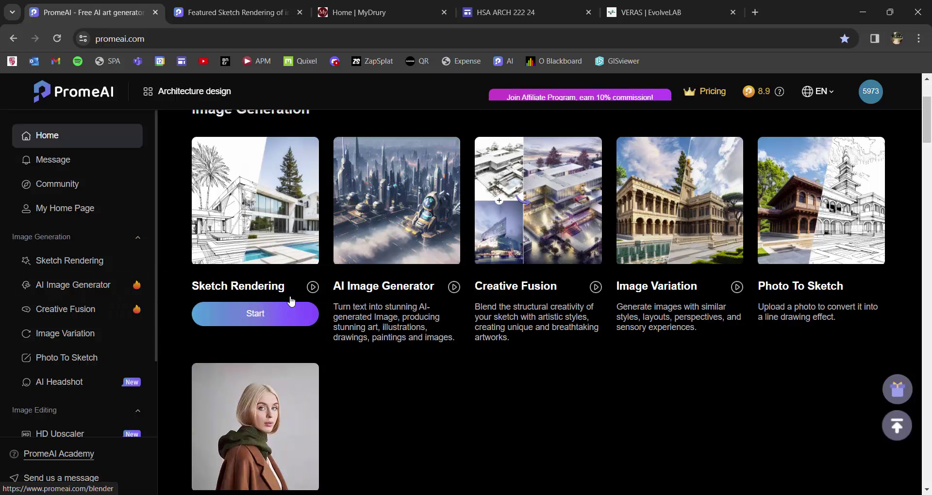
Start Sketch Rendering and upload 'arch 222 ai site image idea' from the Desktop.
{"action": "left_click", "coordinate": [262, 315]}
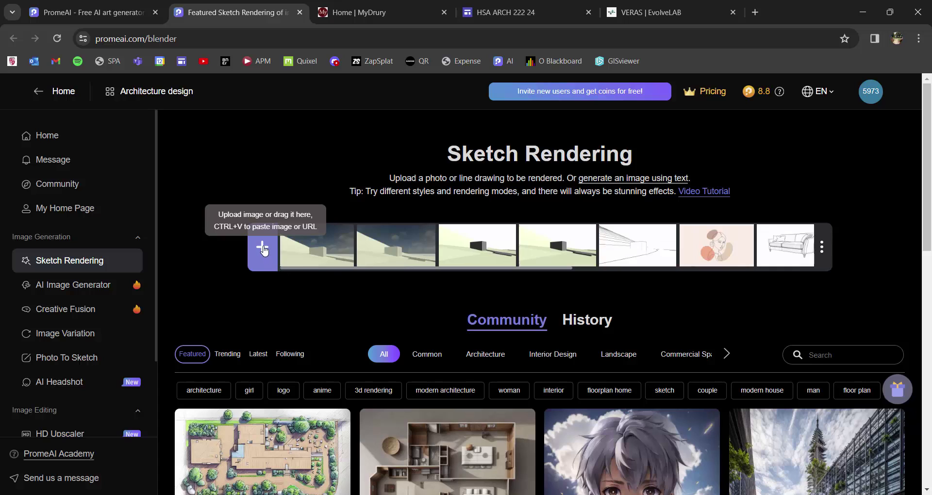
{"action": "left_click", "coordinate": [263, 249]}
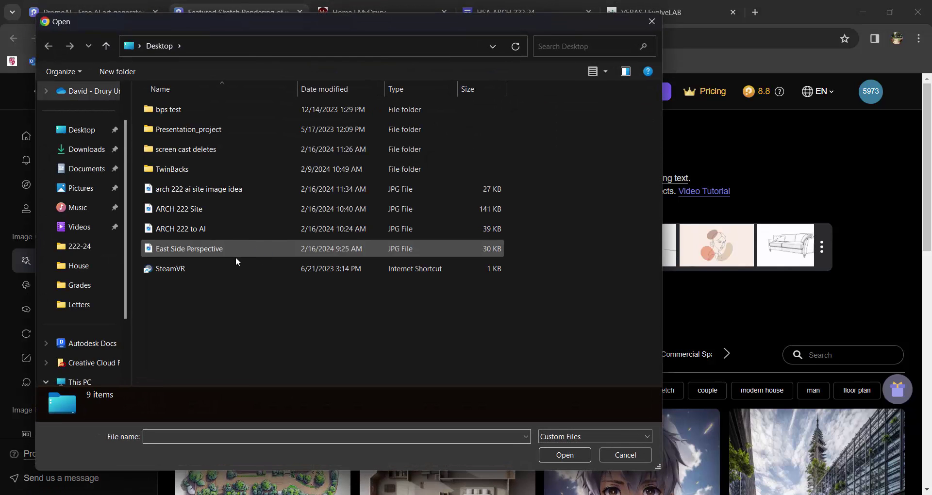
{"action": "left_click", "coordinate": [207, 189]}
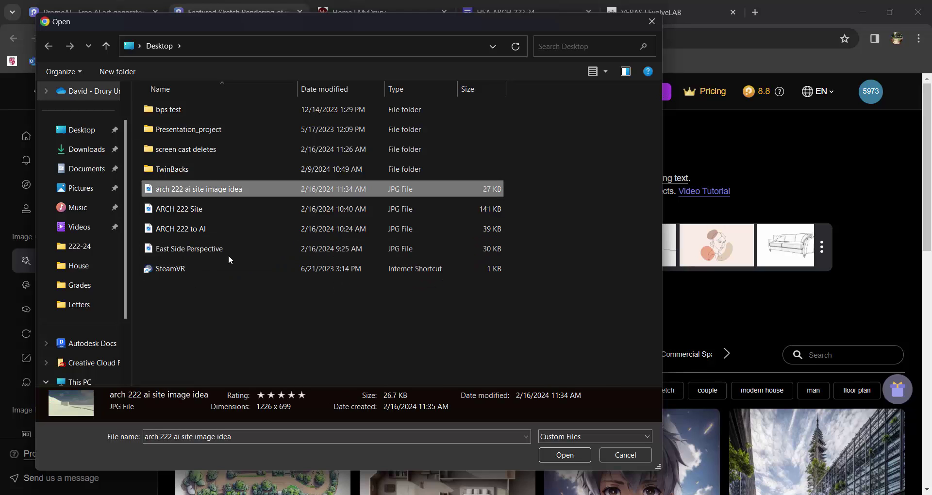
{"action": "left_click", "coordinate": [565, 454]}
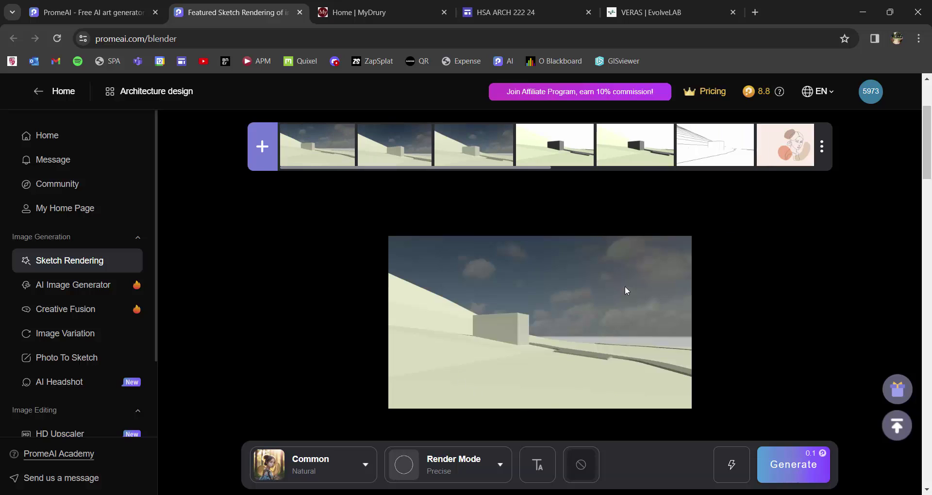
Browse the Architecture style categories and settle on Villa Residence.
{"action": "left_click", "coordinate": [366, 467]}
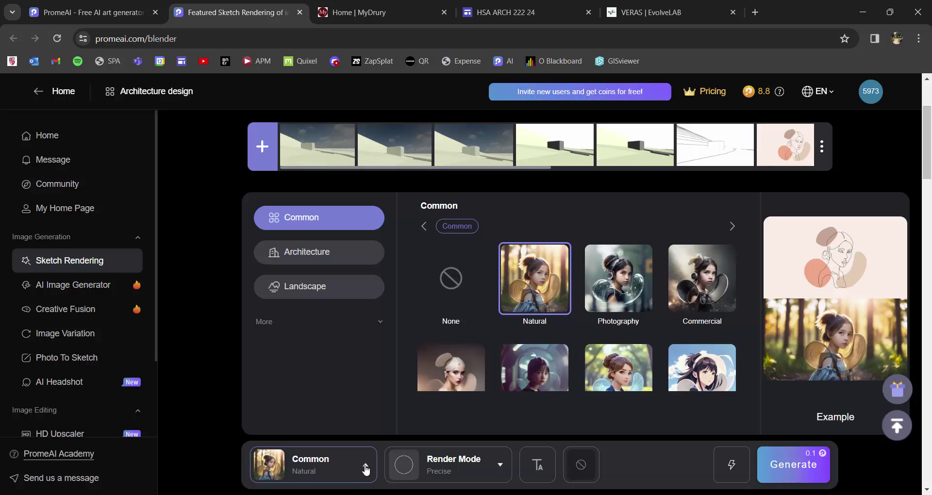
{"action": "left_click", "coordinate": [308, 258]}
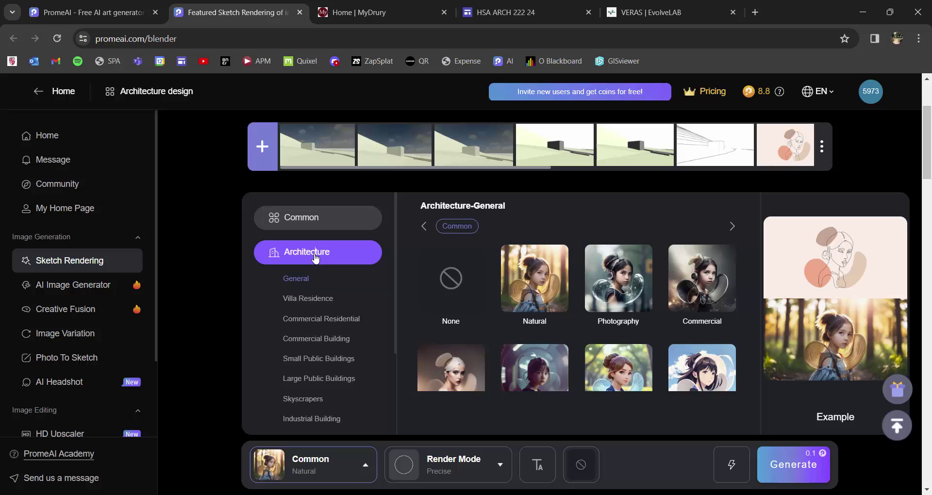
{"action": "left_click", "coordinate": [330, 361]}
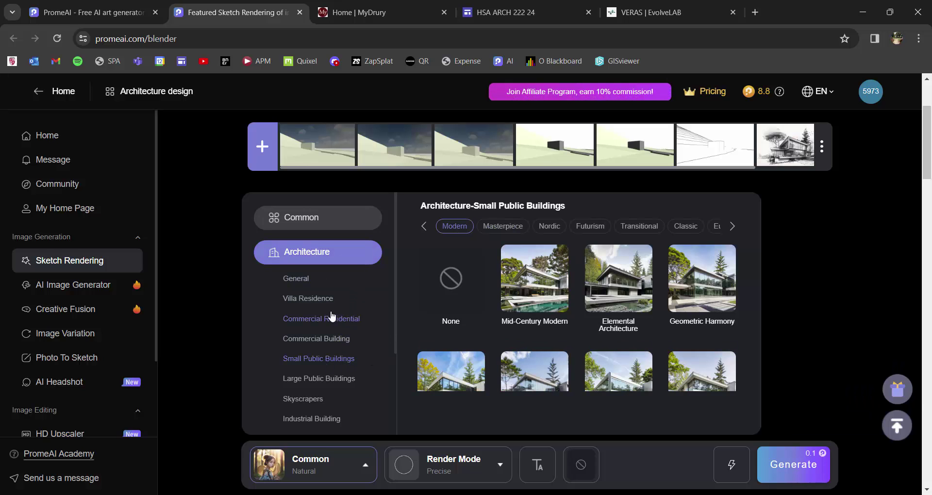
{"action": "left_click", "coordinate": [361, 304]}
{"action": "scroll", "coordinate": [397, 316], "scroll_direction": "down", "scroll_amount": 2}
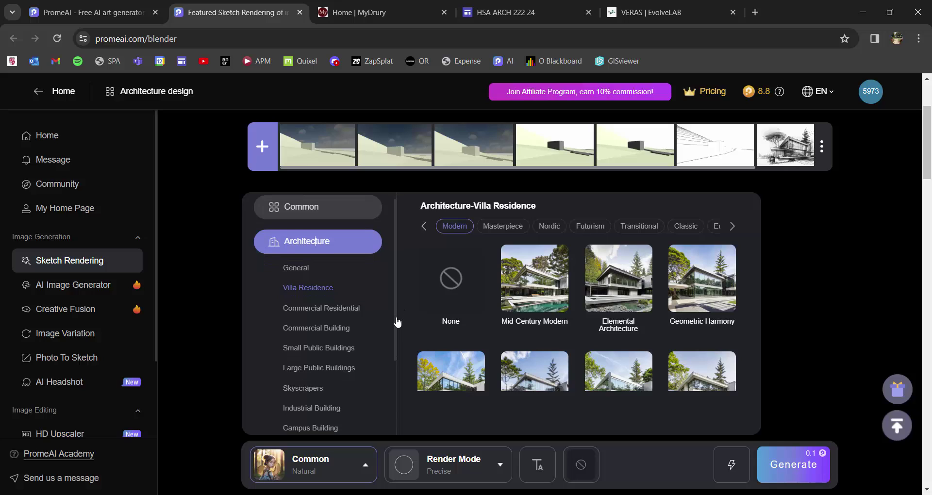
{"action": "scroll", "coordinate": [401, 345], "scroll_direction": "down", "scroll_amount": 1}
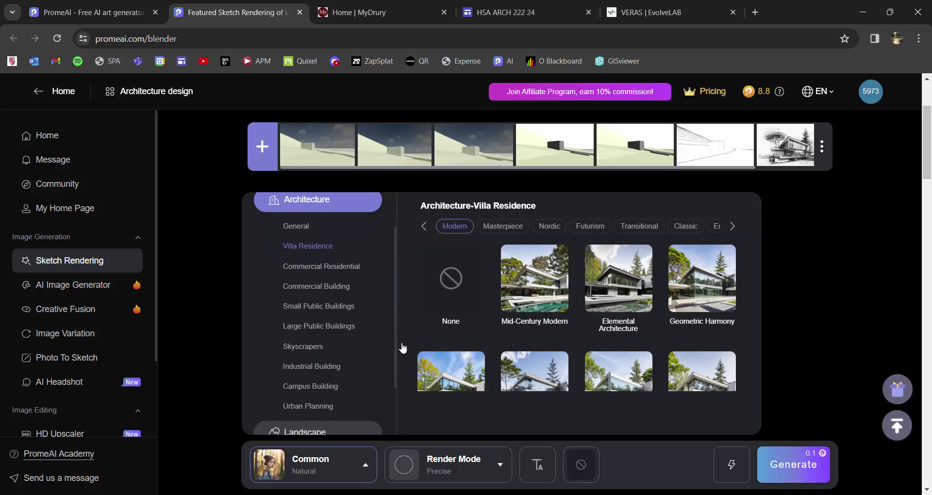
{"action": "left_click", "coordinate": [330, 287]}
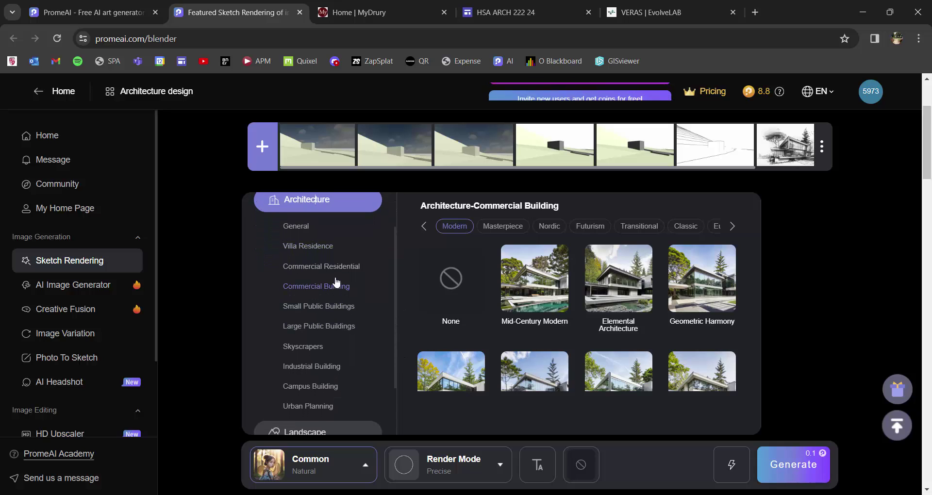
{"action": "left_click", "coordinate": [308, 250]}
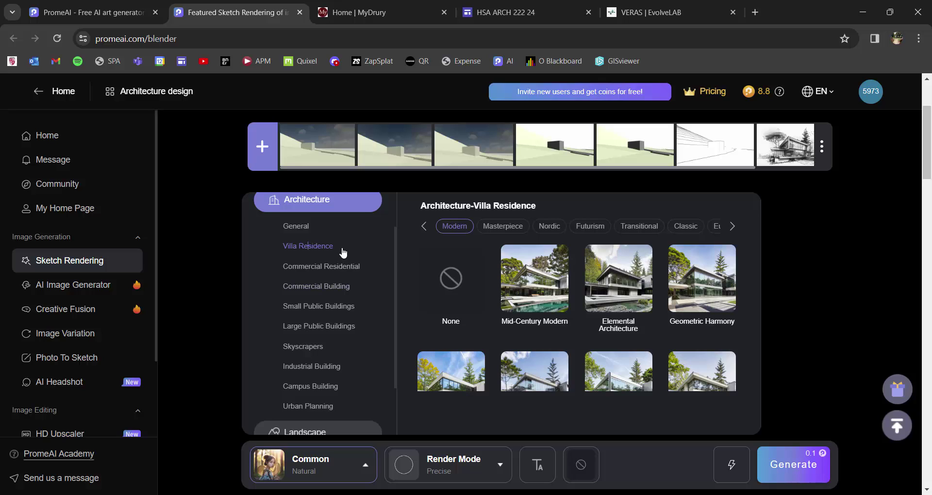
Choose the Futuristic 10 style from the Villa Residence Futurism variants and show render modes.
{"action": "mouse_move", "coordinate": [606, 295]}
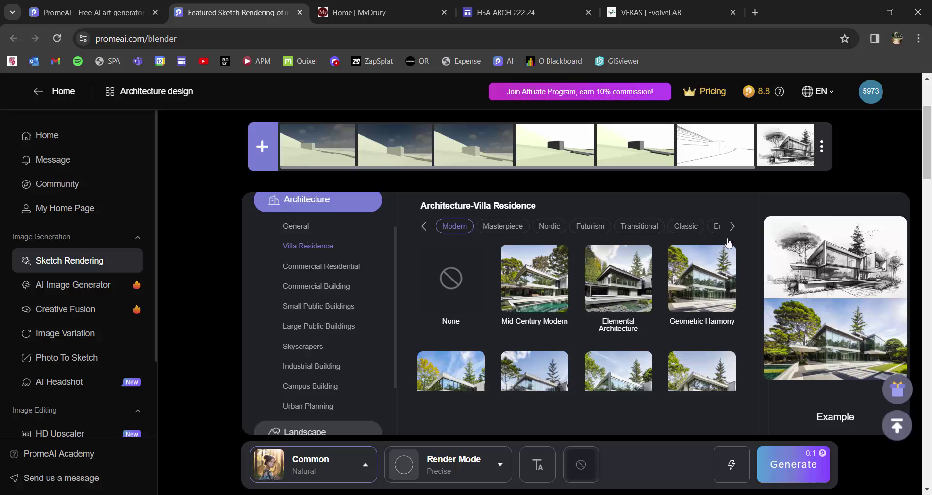
{"action": "left_click", "coordinate": [585, 227]}
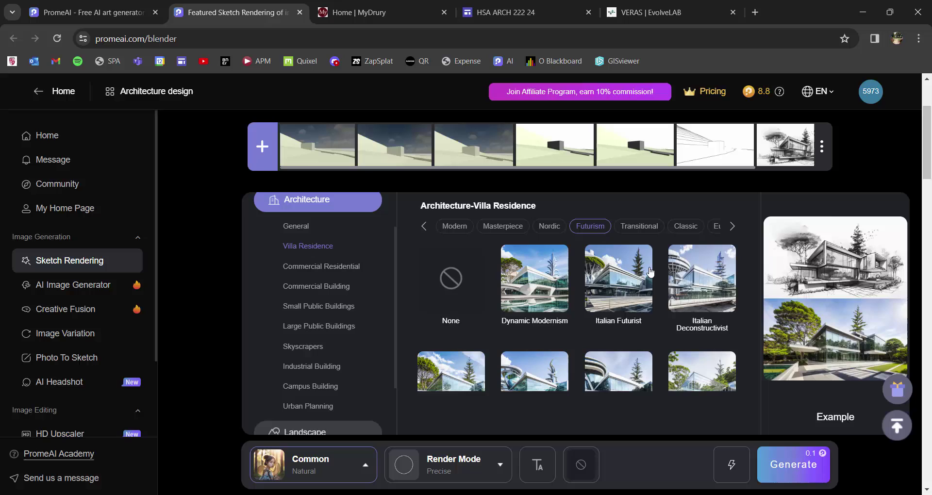
{"action": "scroll", "coordinate": [641, 321], "scroll_direction": "down", "scroll_amount": 2}
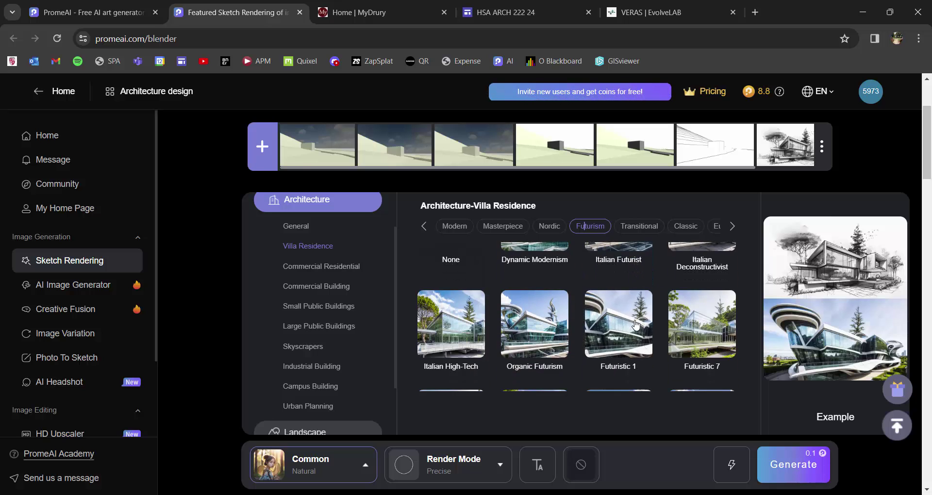
{"action": "scroll", "coordinate": [631, 322], "scroll_direction": "down", "scroll_amount": 2}
{"action": "scroll", "coordinate": [616, 322], "scroll_direction": "down", "scroll_amount": 3}
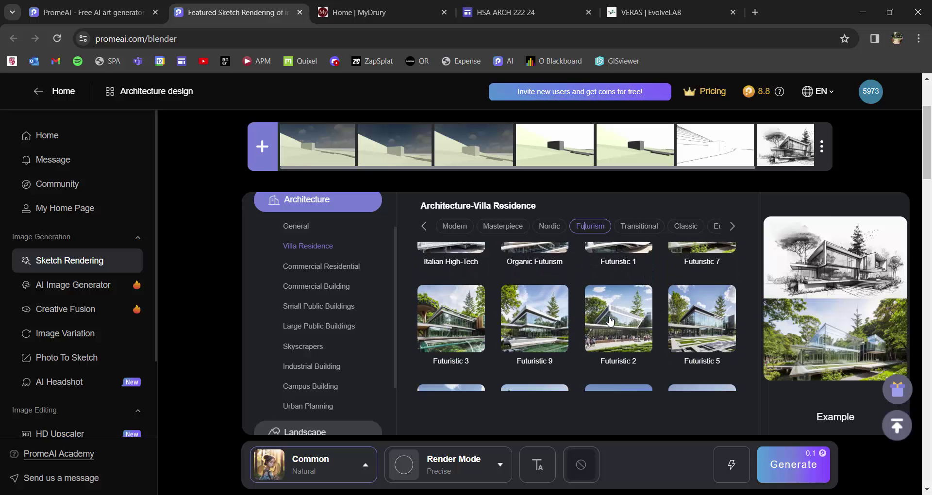
{"action": "mouse_move", "coordinate": [614, 330]}
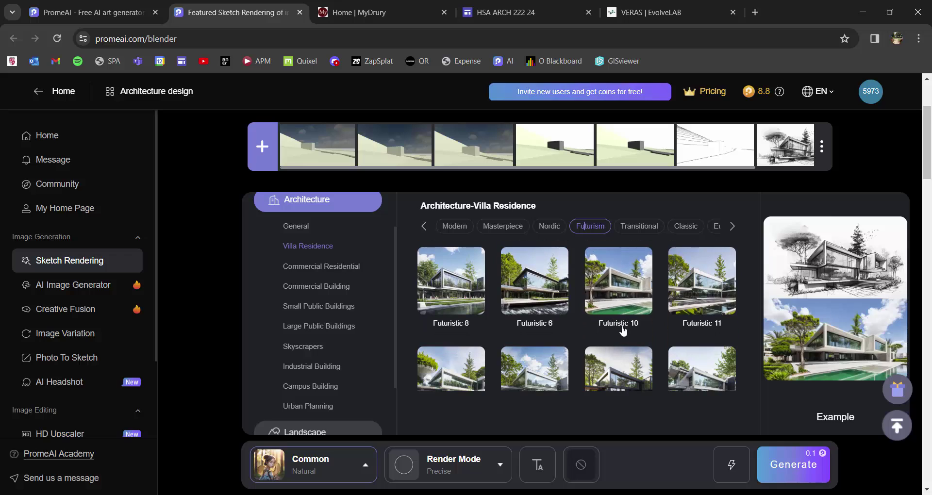
{"action": "left_click", "coordinate": [620, 294]}
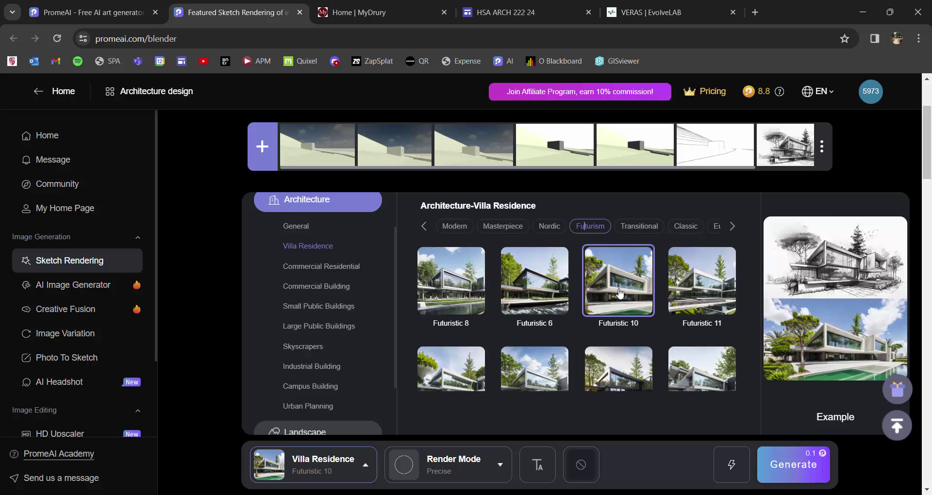
{"action": "left_click", "coordinate": [499, 468]}
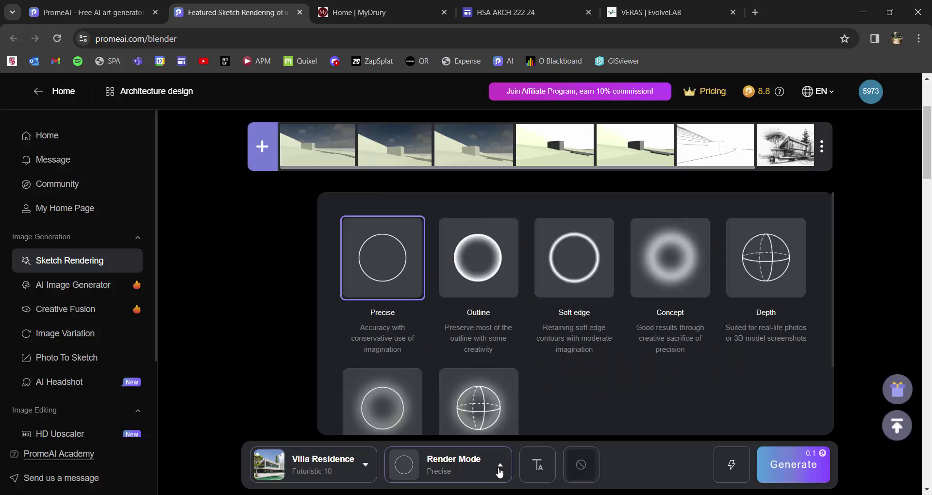
Switch the render mode to Concept and bring up the positive and negative prompt boxes.
{"action": "left_click", "coordinate": [661, 274]}
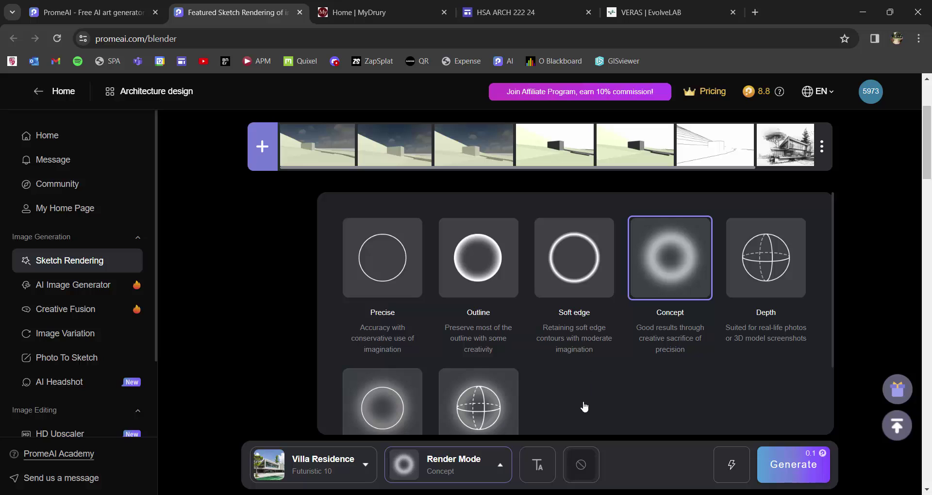
{"action": "left_click", "coordinate": [537, 468]}
Write the positive prompt: small modern wood-sided house in redwood forest, grass, sunlight behind the trees.
{"action": "left_click", "coordinate": [579, 315]}
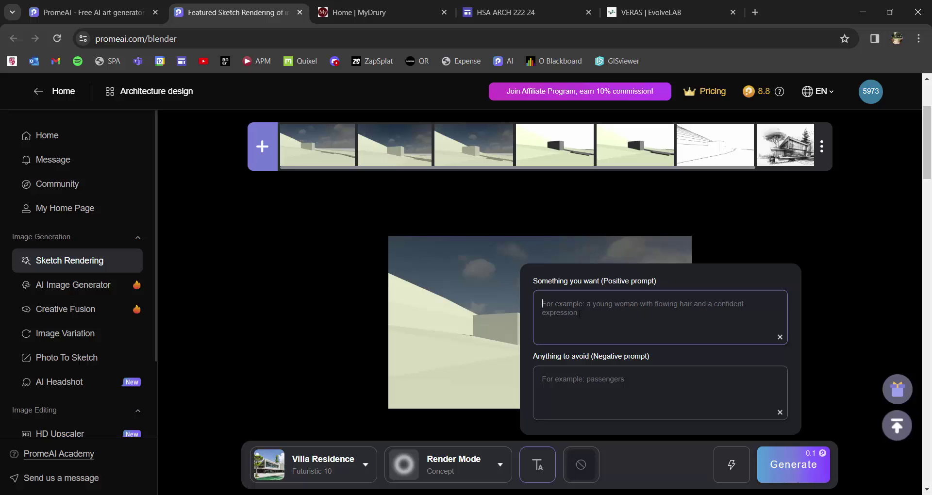
{"action": "type", "text": "s"}
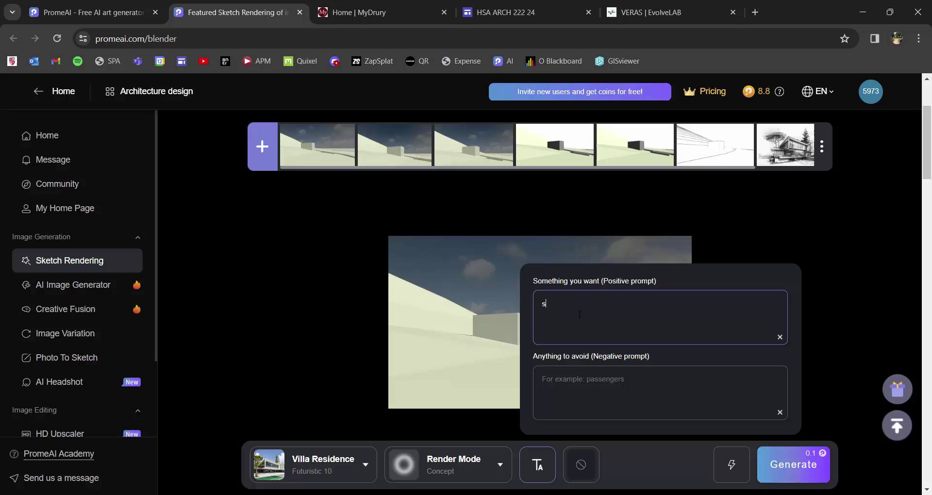
{"action": "type", "text": "mall house with modern wood siding in the re"}
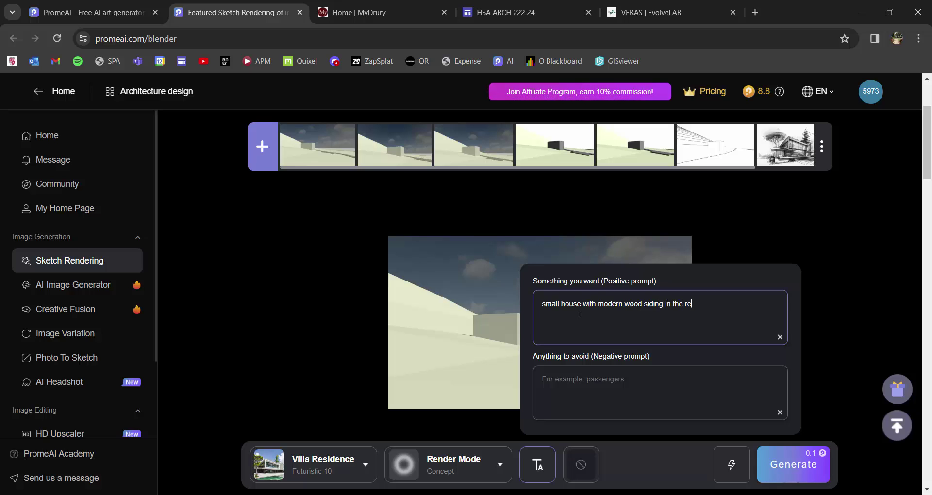
{"action": "type", "text": "dwood forest with very tall trees,"}
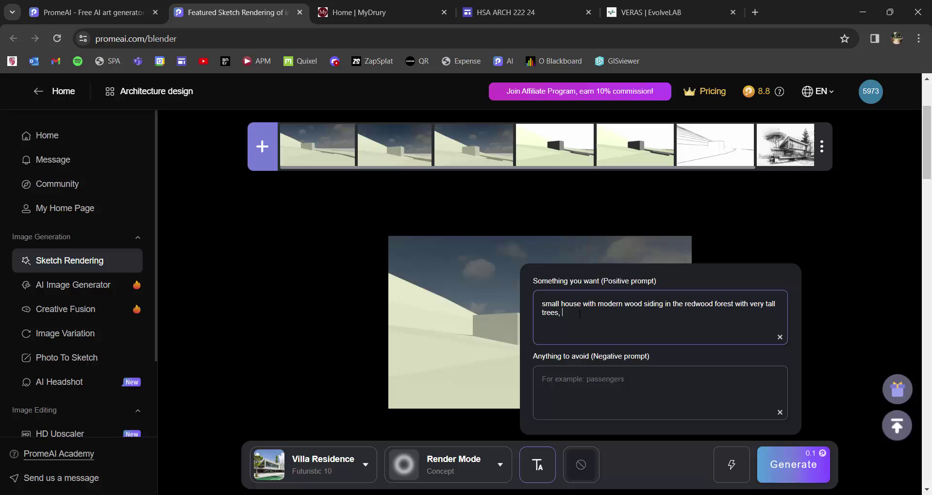
{"action": "type", "text": "grass"}
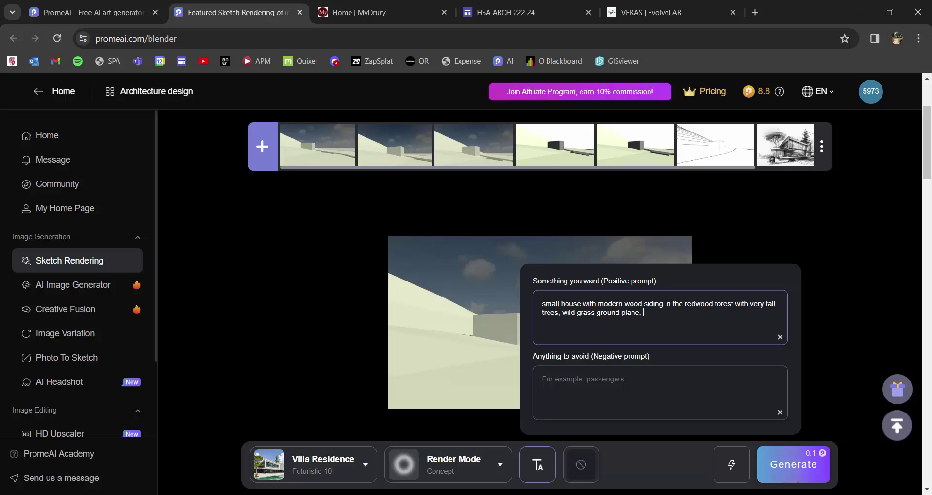
{"action": "type", "text": "ground plane, "}
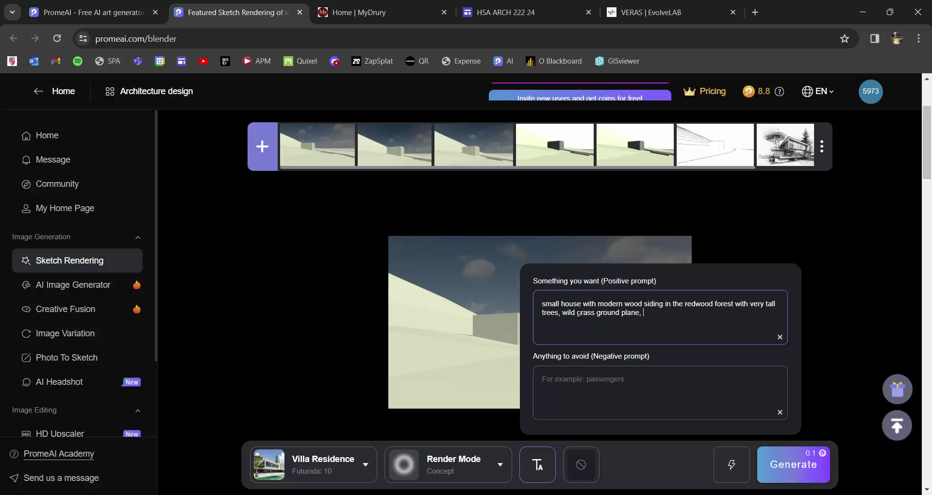
{"action": "type", "text": "sin l"}
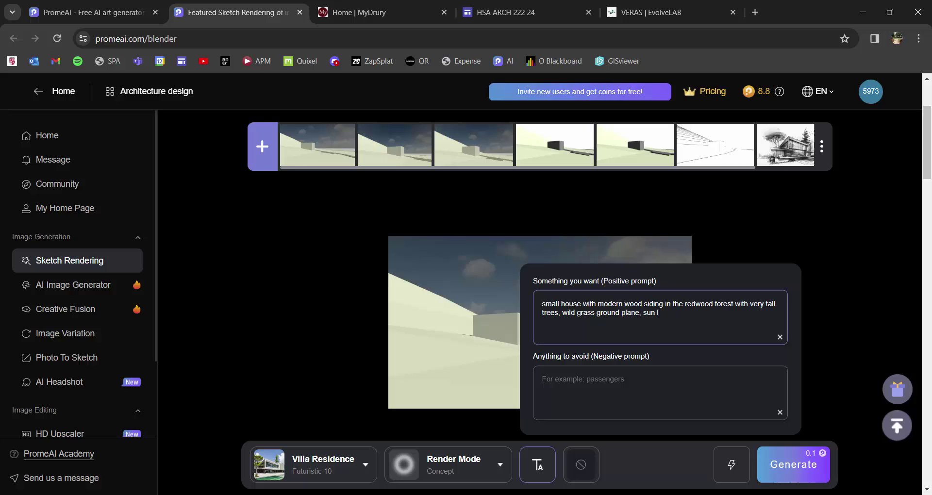
{"action": "type", "text": "ight behind the trees,"}
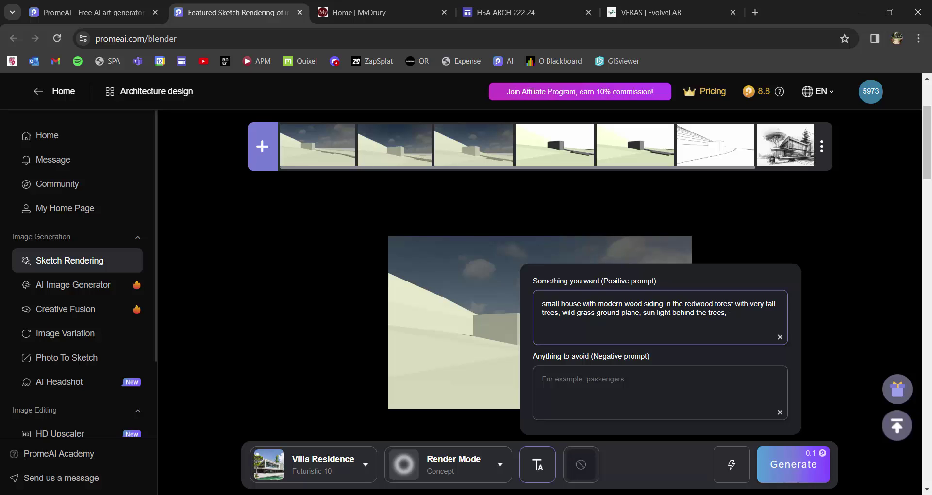
{"action": "key", "text": "BackSpace"}
{"action": "key", "text": "BackSpace"}
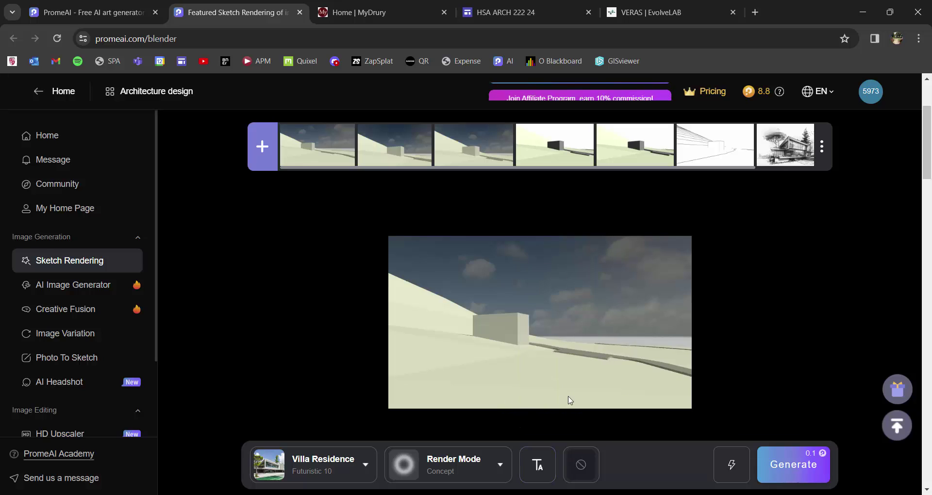
{"action": "mouse_move", "coordinate": [542, 471]}
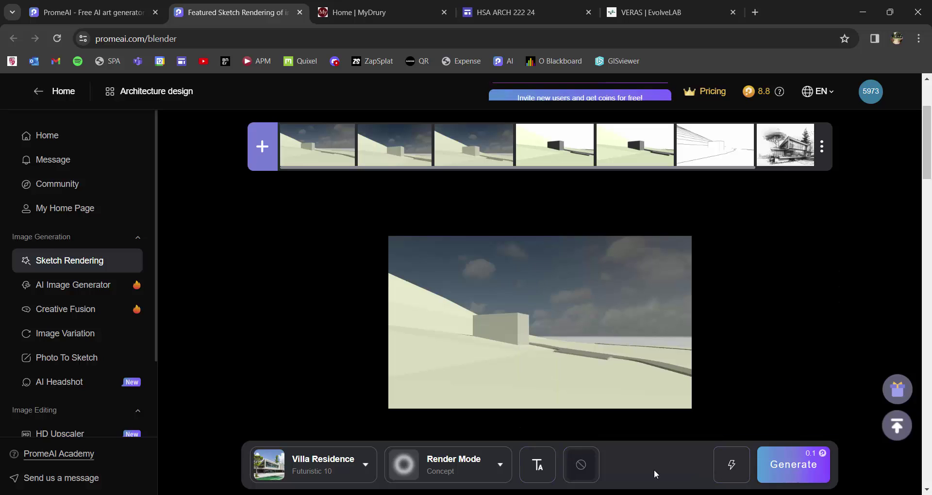
{"action": "mouse_move", "coordinate": [587, 471]}
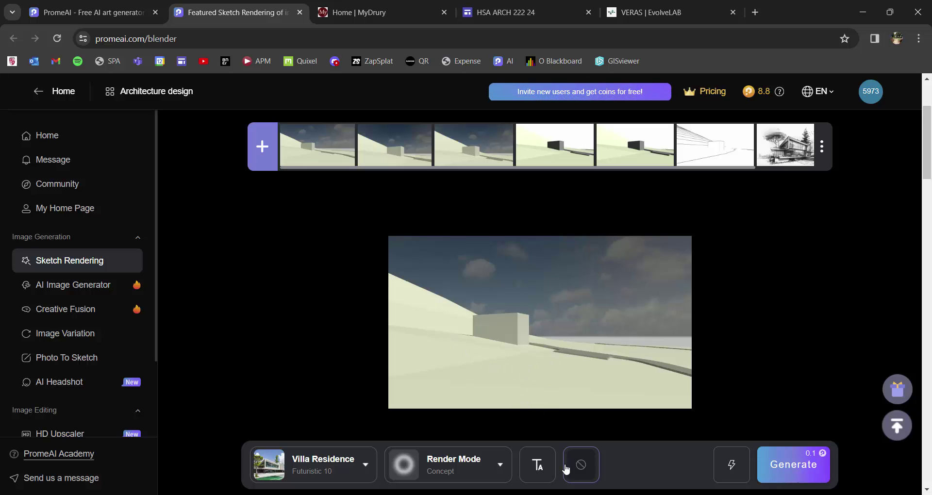
Append ', by a river' to the positive prompt and view the 8.8-coin balance details.
{"action": "left_click", "coordinate": [539, 470]}
{"action": "left_click", "coordinate": [736, 319]}
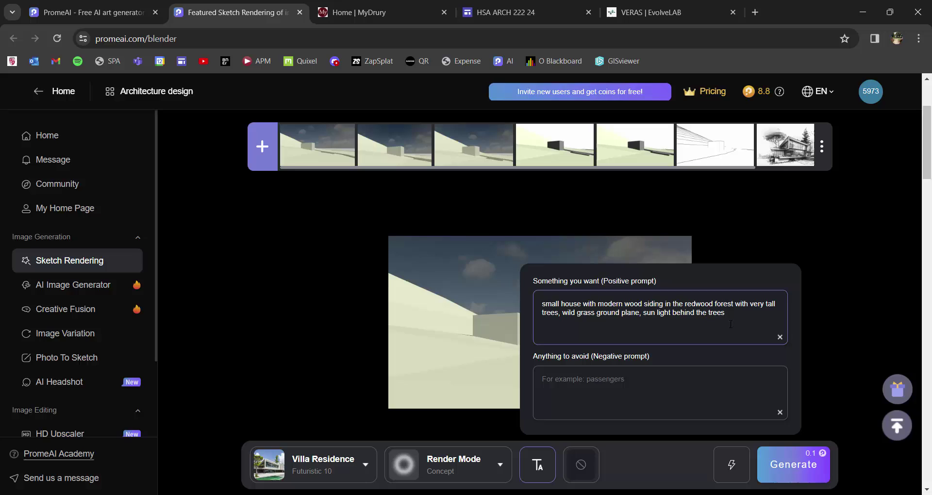
{"action": "type", "text": ", by a river"}
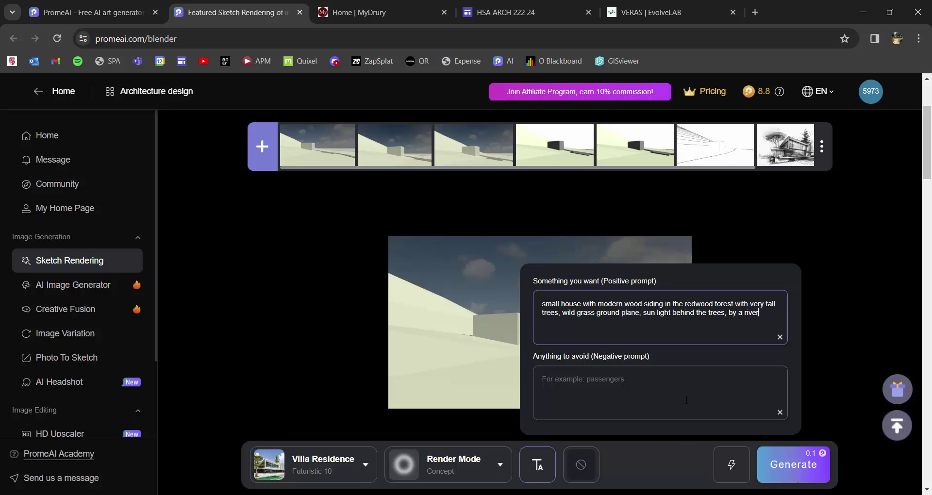
{"action": "left_click", "coordinate": [680, 403]}
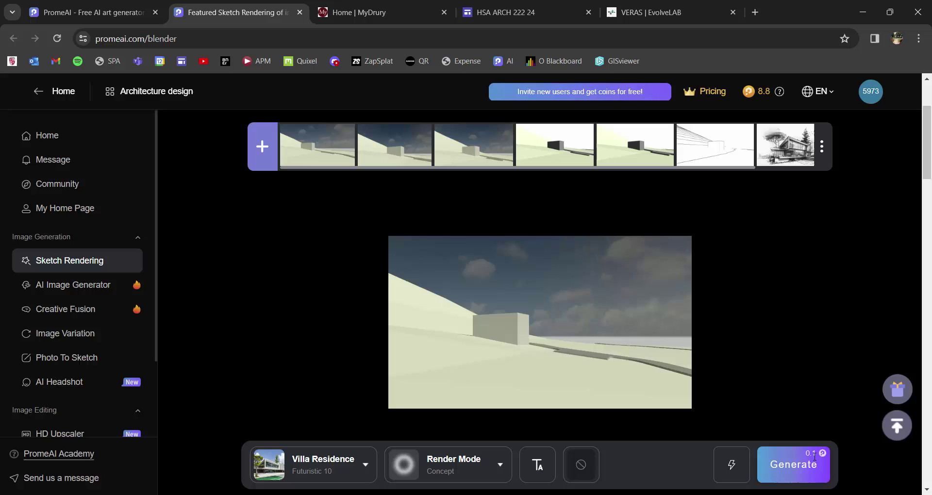
{"action": "mouse_move", "coordinate": [764, 95]}
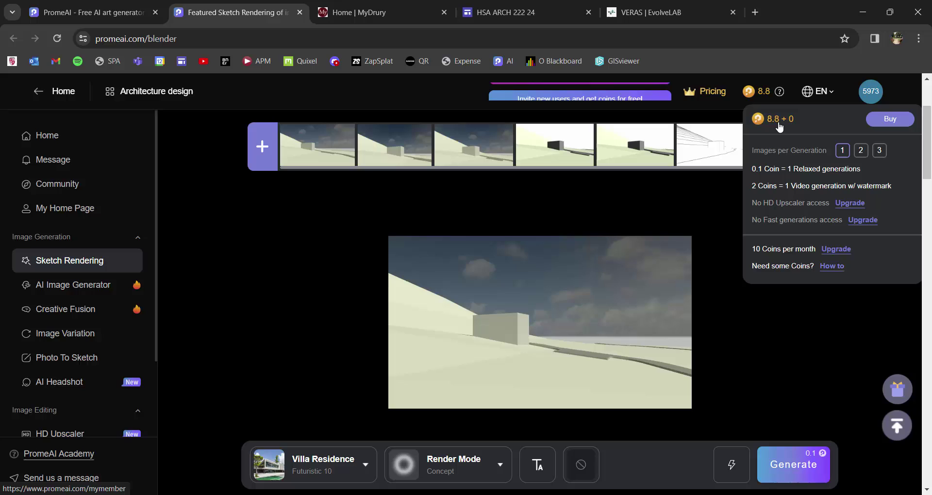
Generate 3 images per generation and preview the first forest-house render beside its sketch.
{"action": "left_click", "coordinate": [879, 151]}
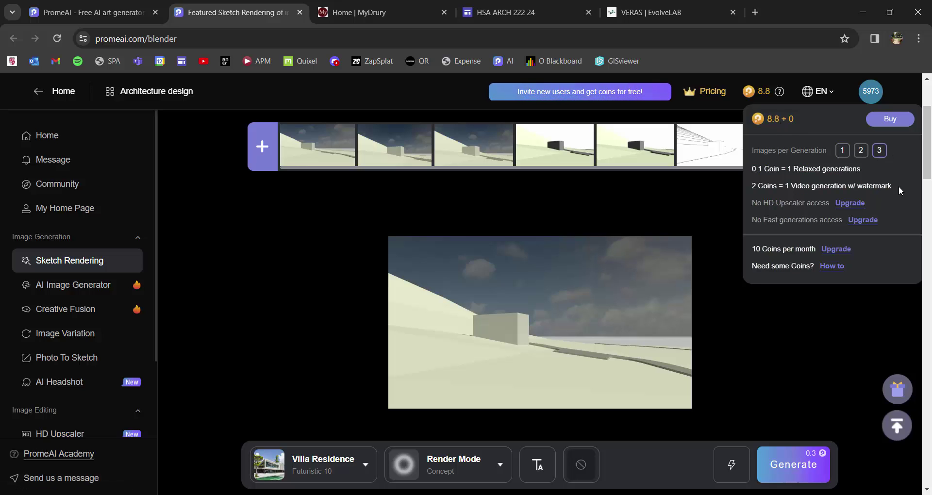
{"action": "left_click", "coordinate": [798, 467]}
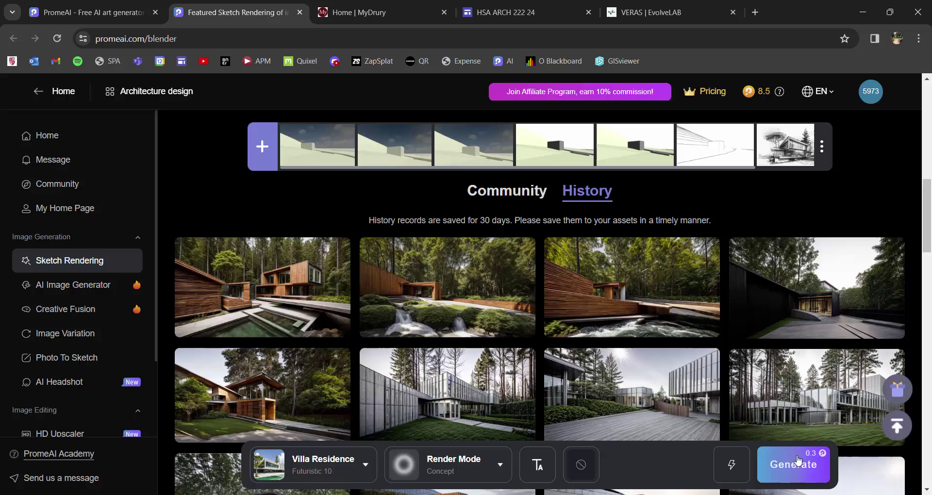
{"action": "left_click", "coordinate": [263, 286]}
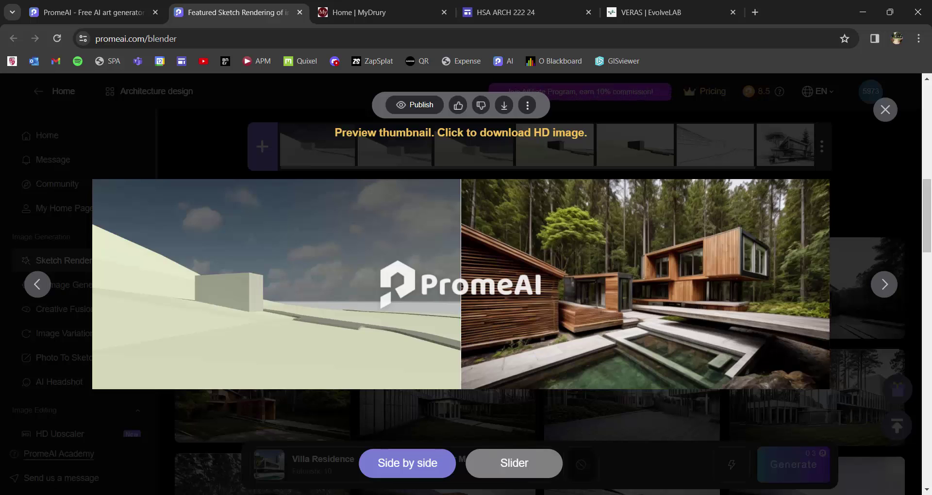
Browse forward through the renders to the dark-clad house with glazed entrance and paved terrace.
{"action": "left_click", "coordinate": [881, 290]}
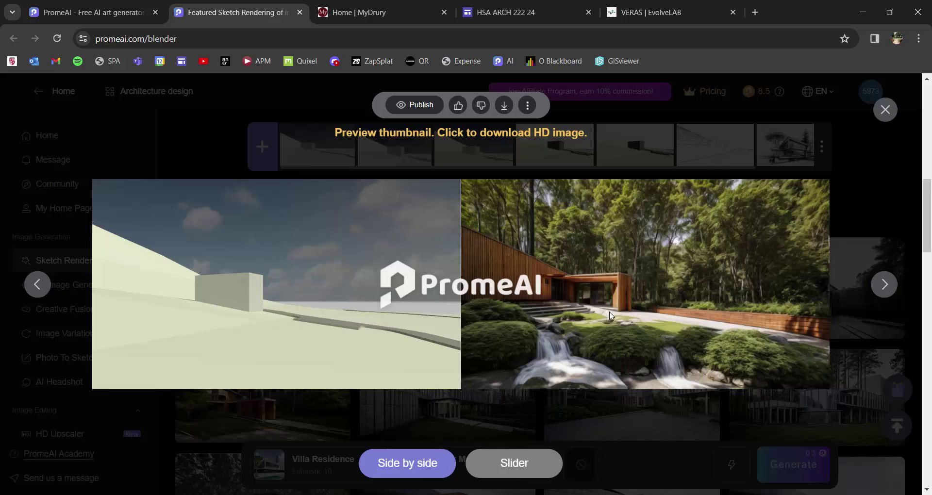
{"action": "left_click", "coordinate": [883, 289]}
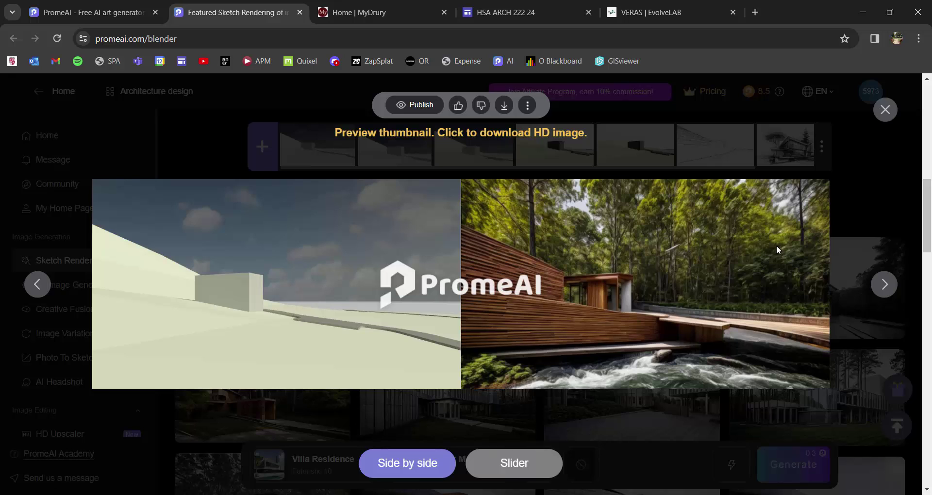
{"action": "left_click", "coordinate": [888, 289]}
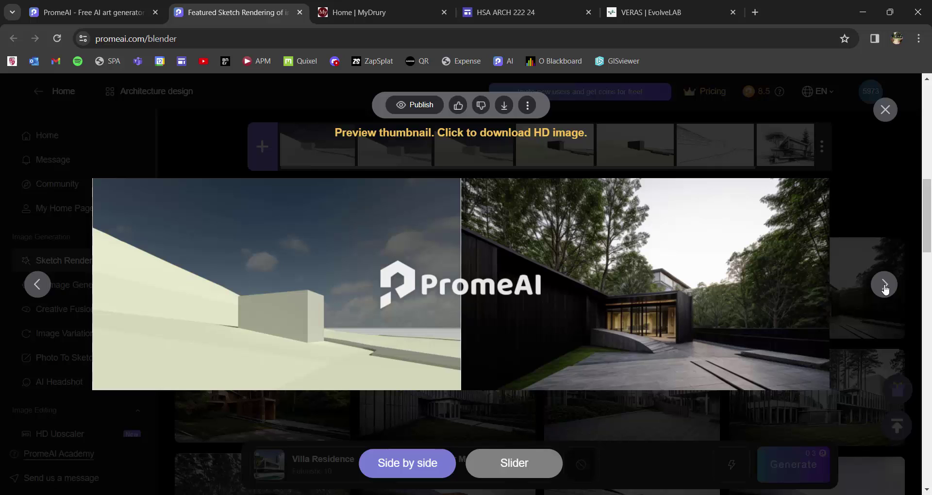
Advance through the remaining renders to the glazed building with timber-clad block and wooden deck.
{"action": "left_click", "coordinate": [885, 287]}
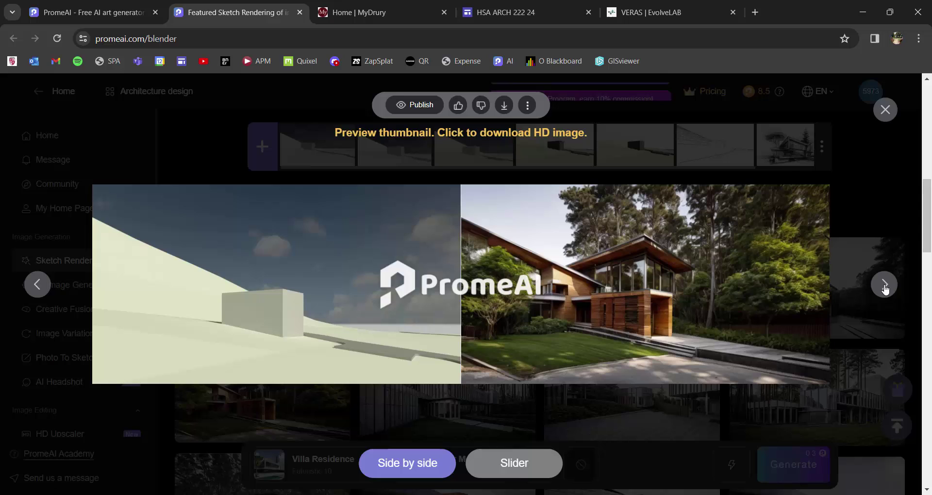
{"action": "left_click", "coordinate": [885, 288]}
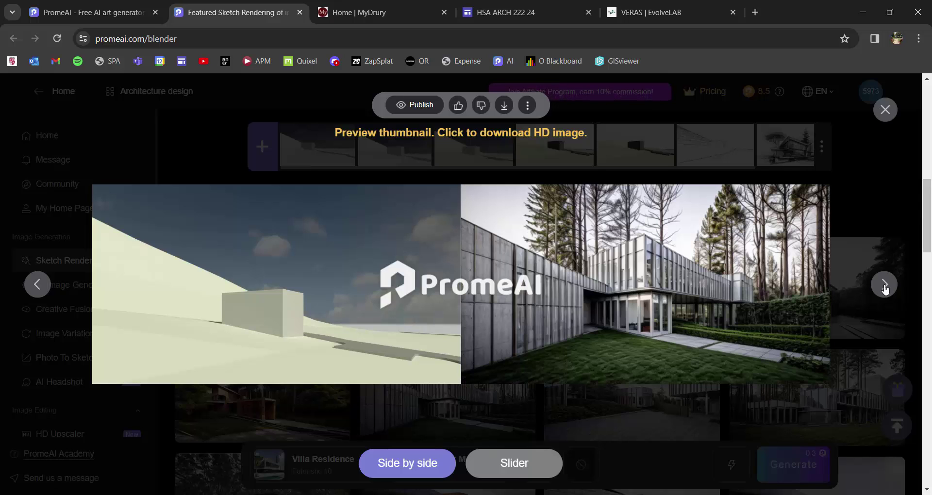
{"action": "left_click", "coordinate": [885, 287]}
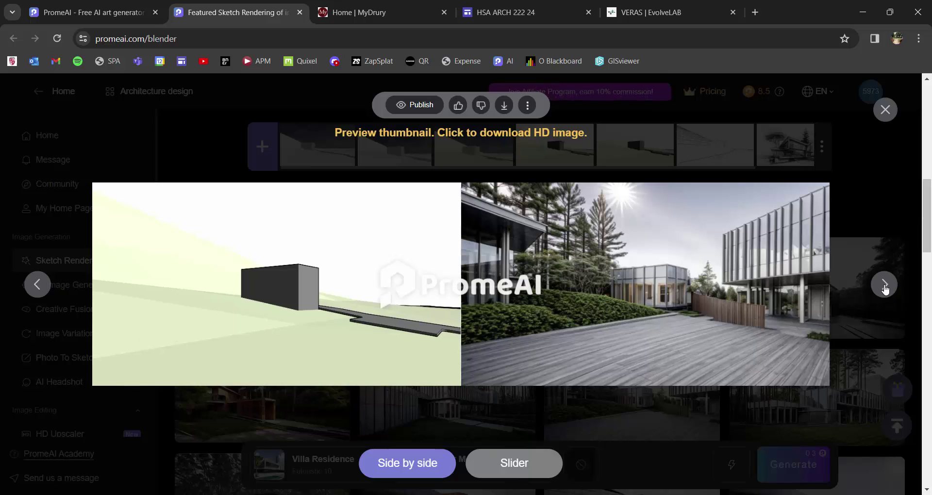
{"action": "left_click", "coordinate": [885, 288]}
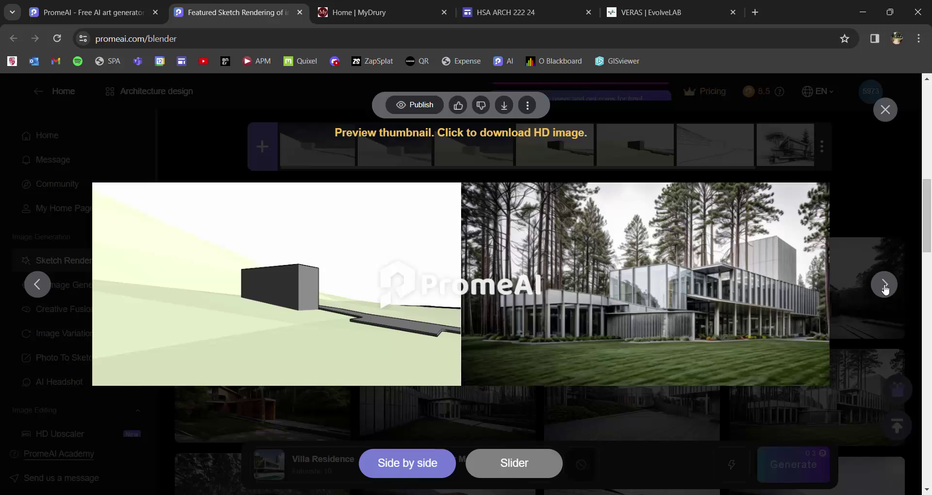
{"action": "left_click", "coordinate": [885, 287]}
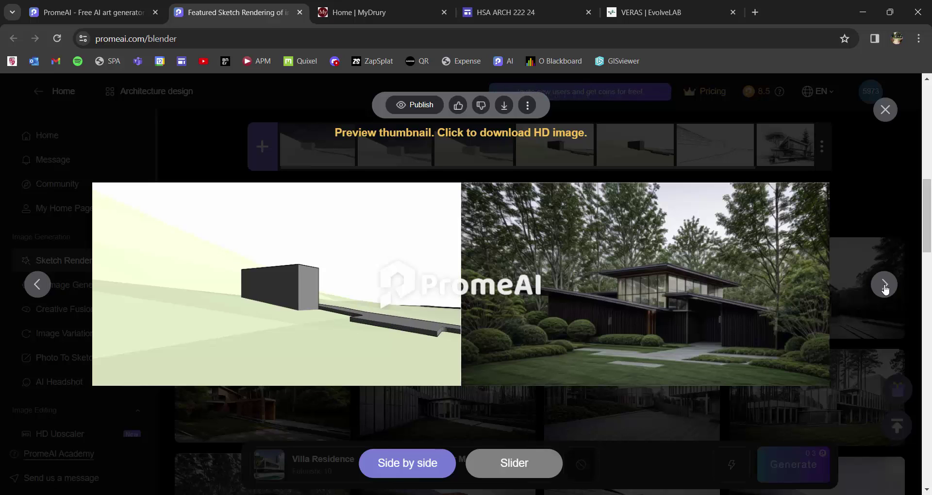
{"action": "left_click", "coordinate": [886, 288]}
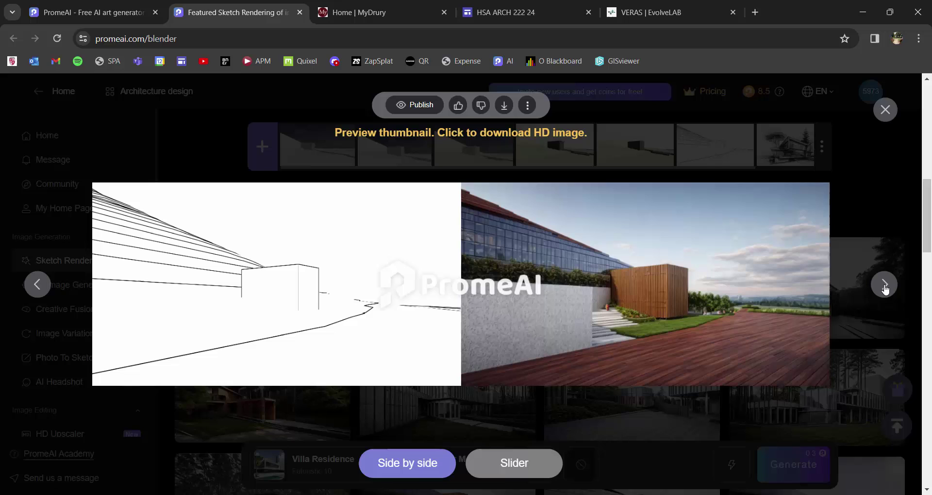